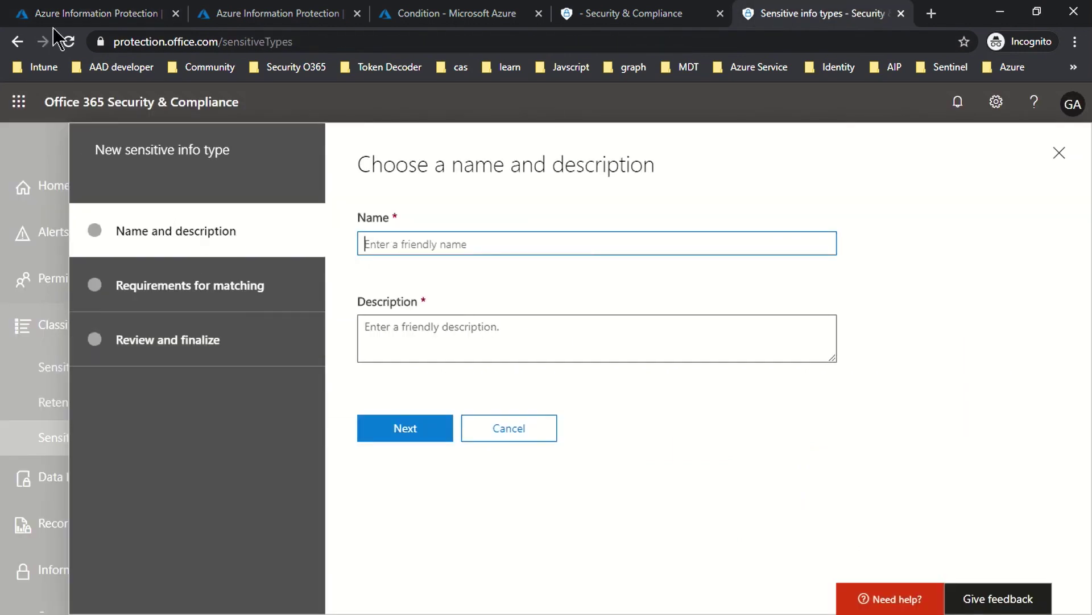
View the unified labeling status, labels and policies in Azure Information Protection.
click(63, 13)
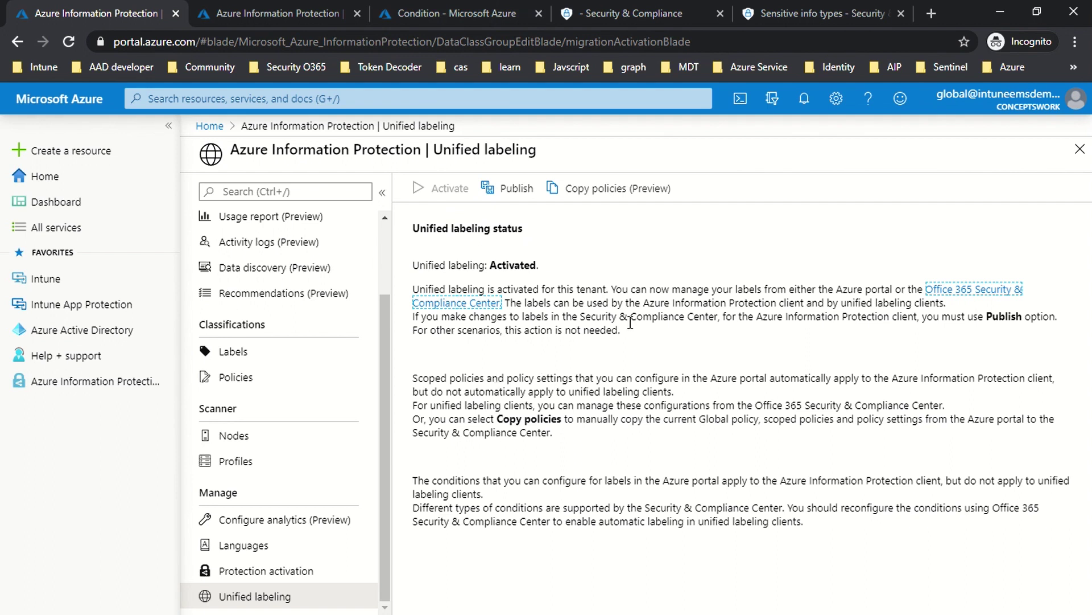
click(270, 19)
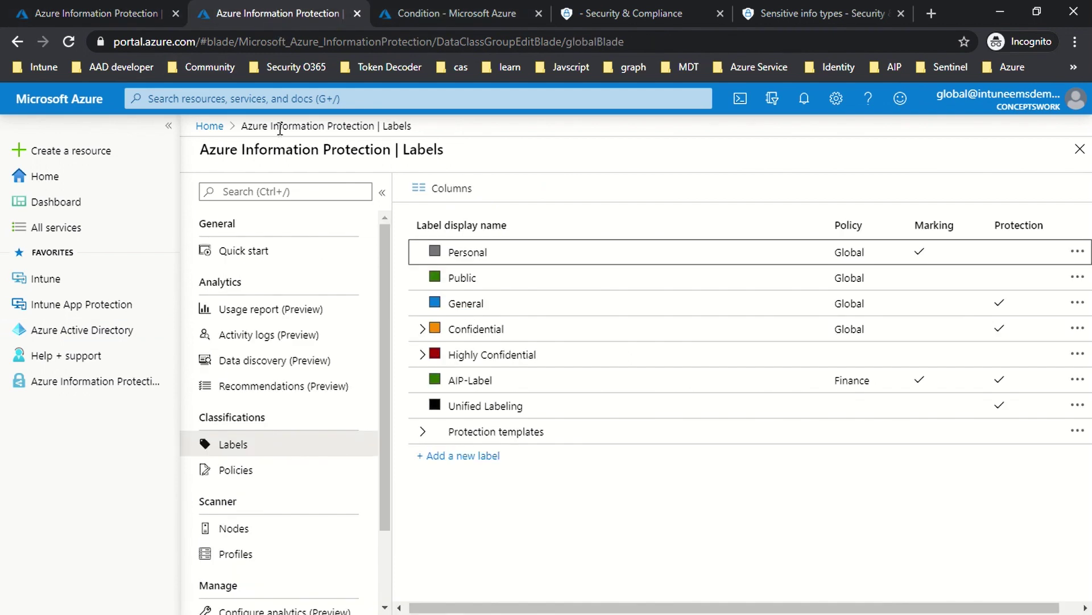
click(256, 478)
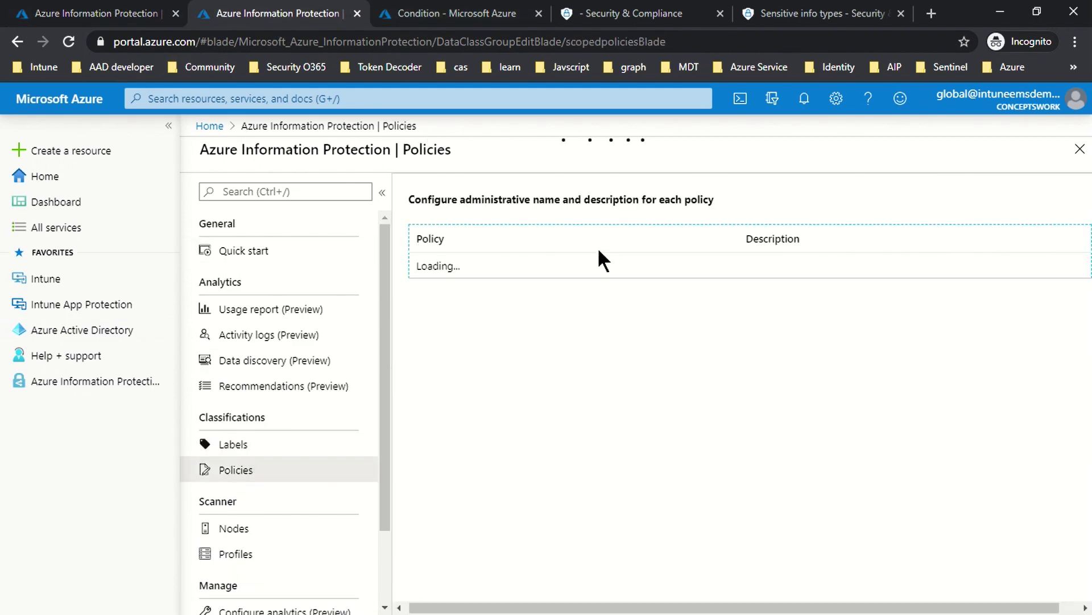
Switch to the sensitivity labels in Office 365 Security & Compliance and open the form for a new label.
click(626, 16)
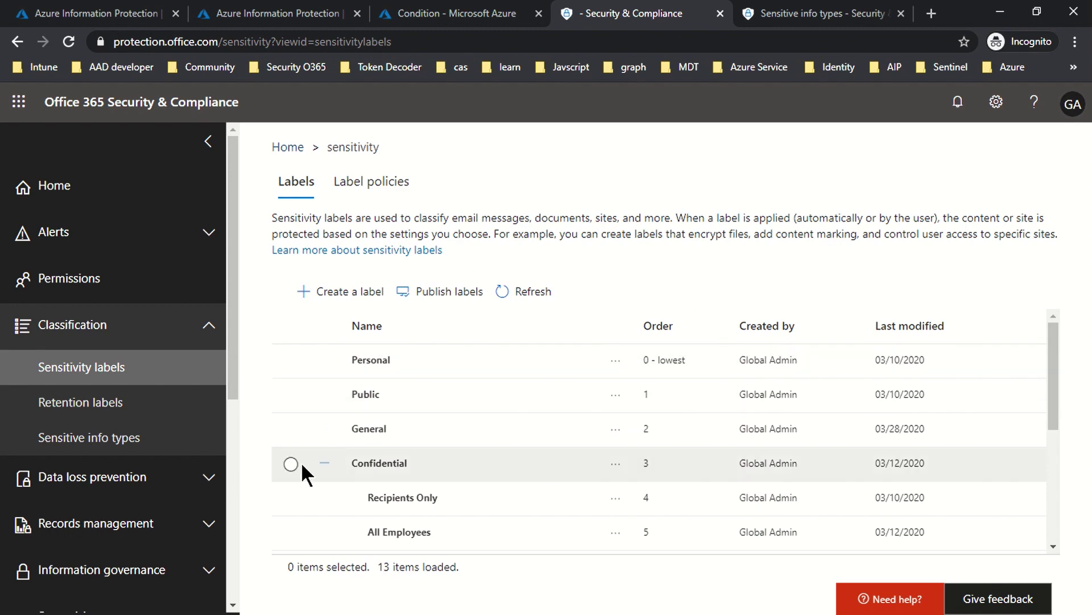
click(327, 296)
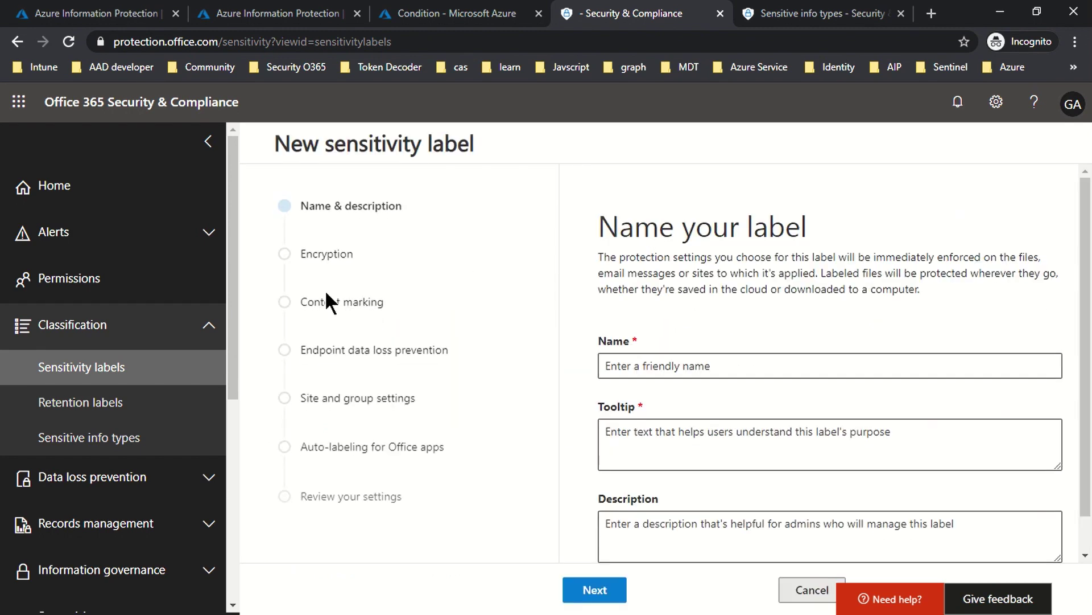
Cancel the blank new sensitive info type and browse the list of available sensitive info types.
click(815, 17)
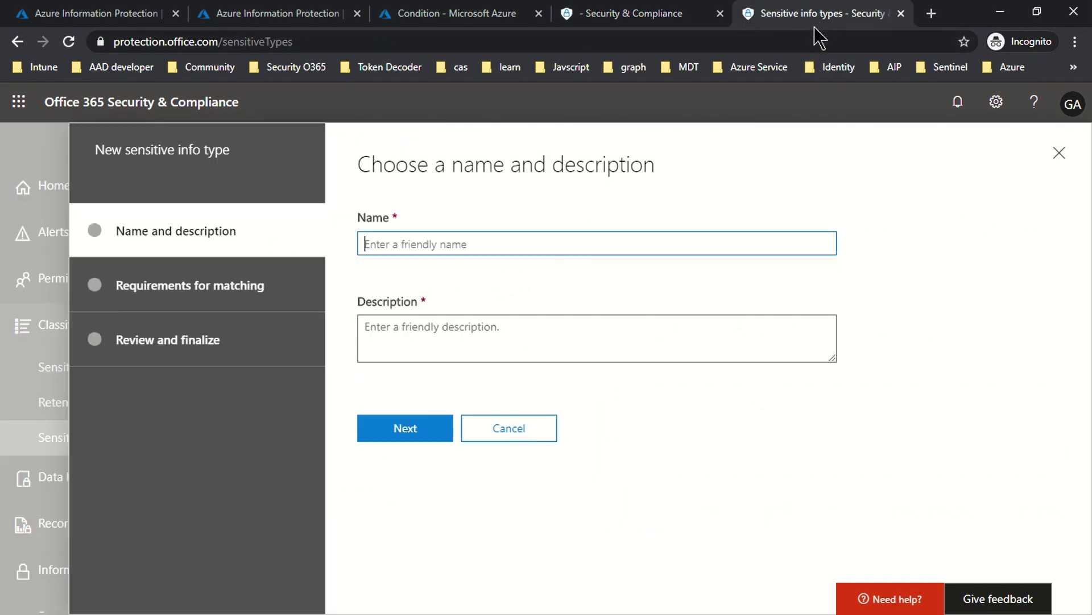
click(516, 435)
click(654, 424)
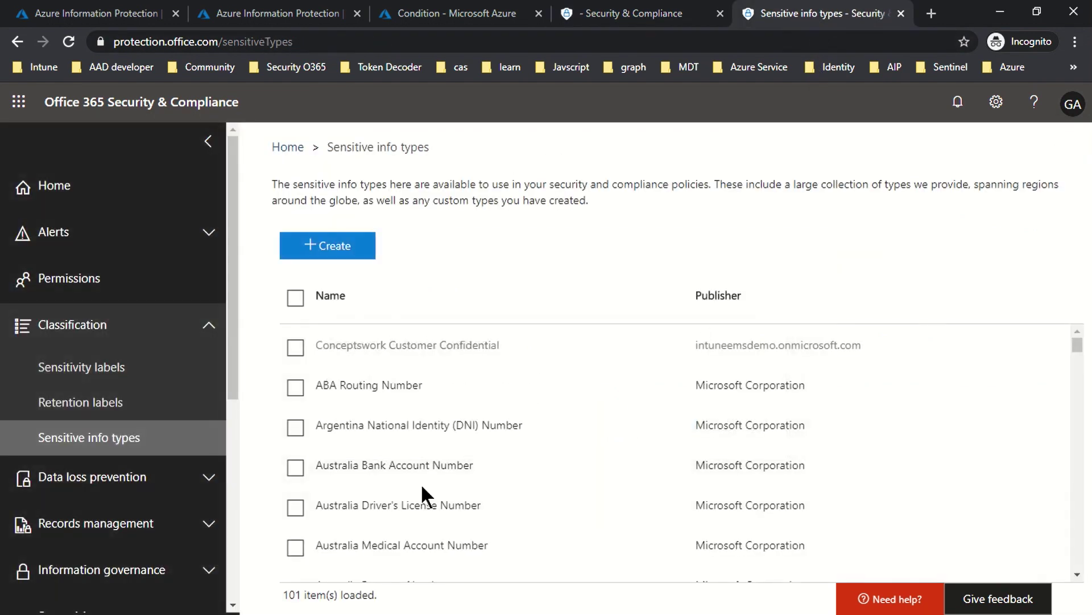
scroll(483, 443, down, 10)
scroll(448, 432, down, 3)
scroll(446, 432, up, 15)
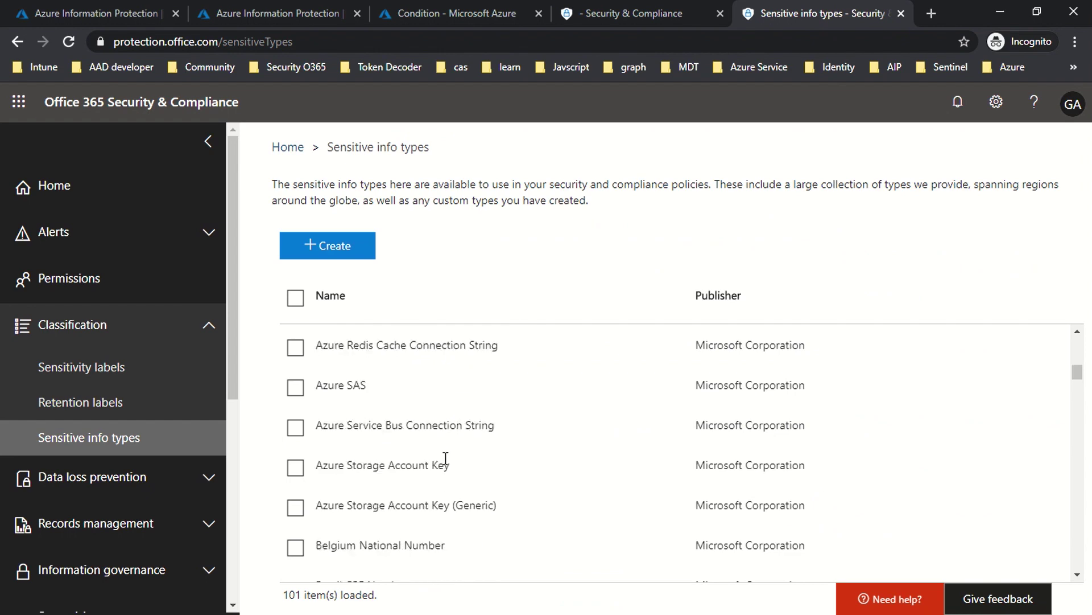
Review the Azure Information Protection labels and unified labeling status alongside the Security & Compliance sensitive info types.
click(94, 13)
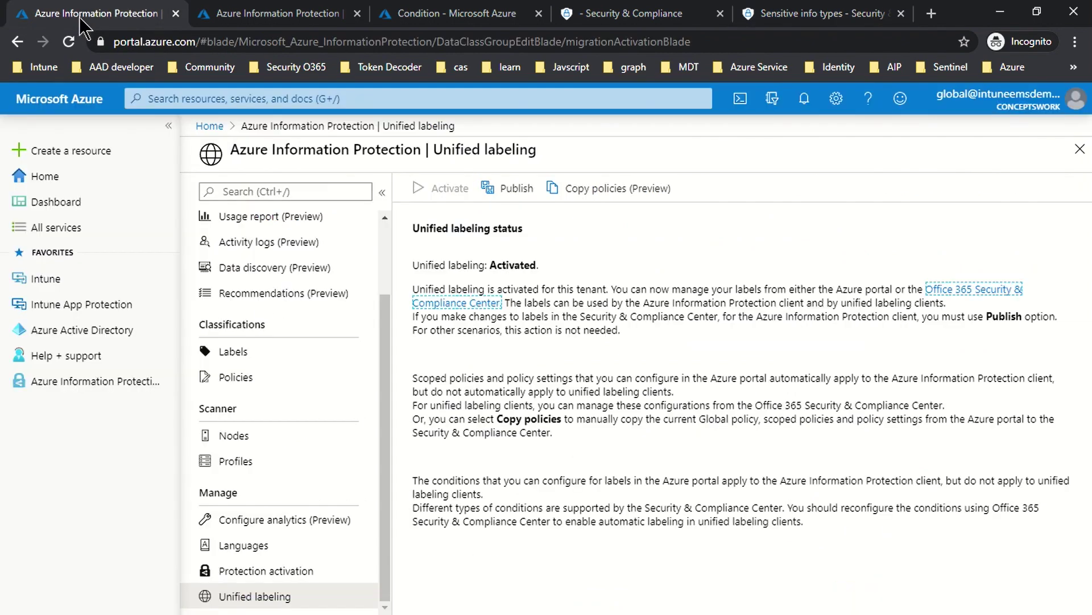
click(268, 13)
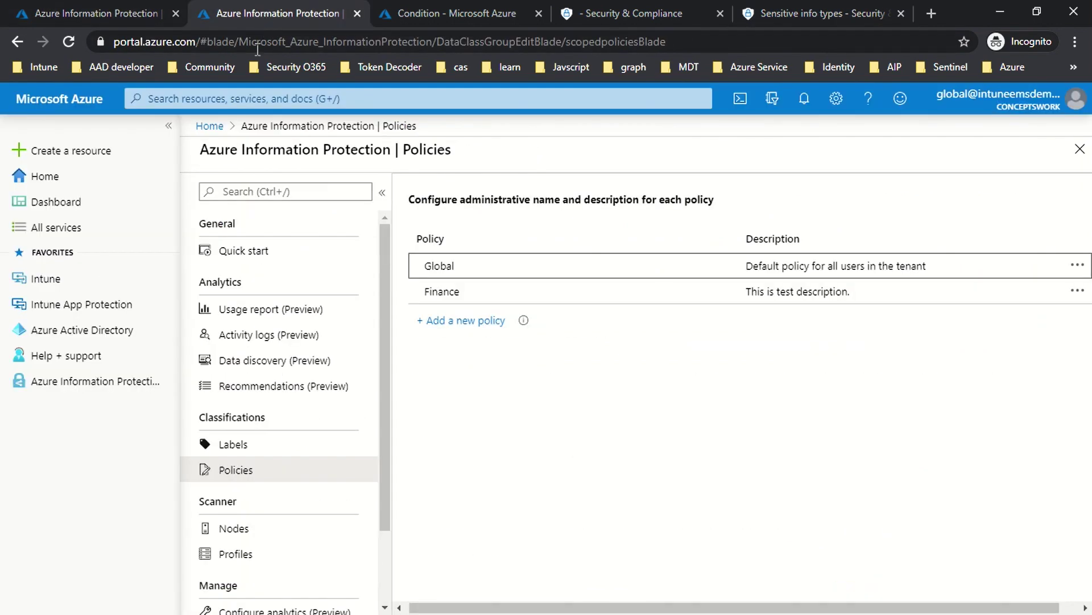
click(249, 448)
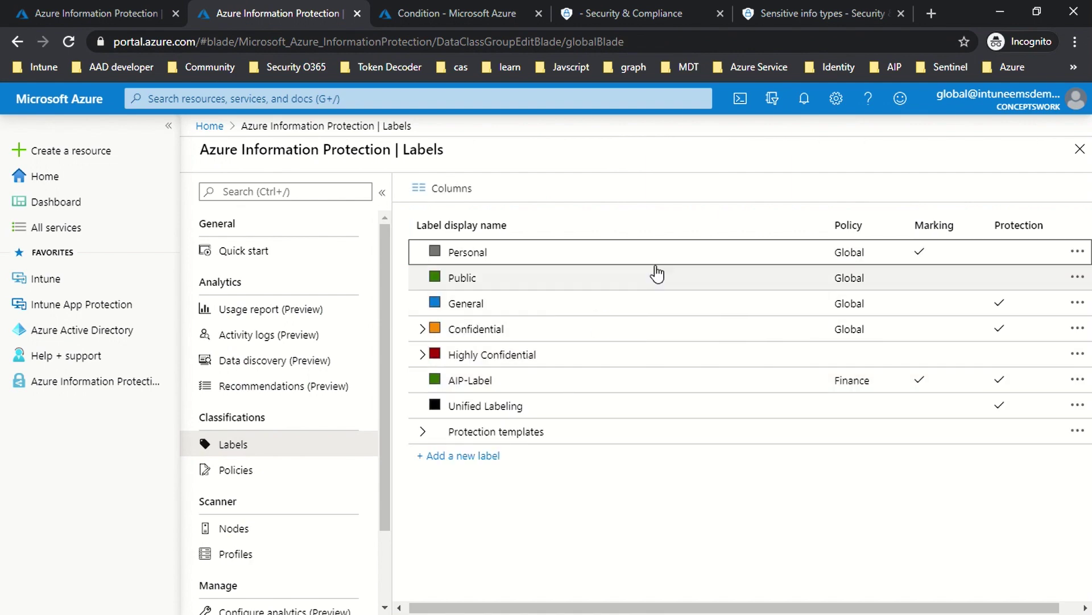
click(823, 14)
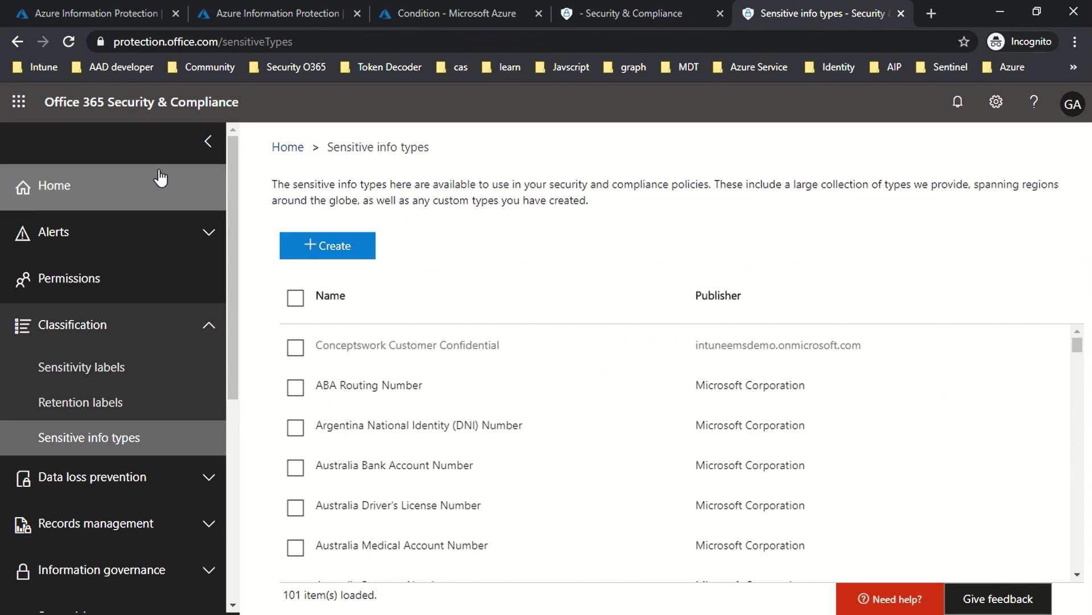
click(77, 17)
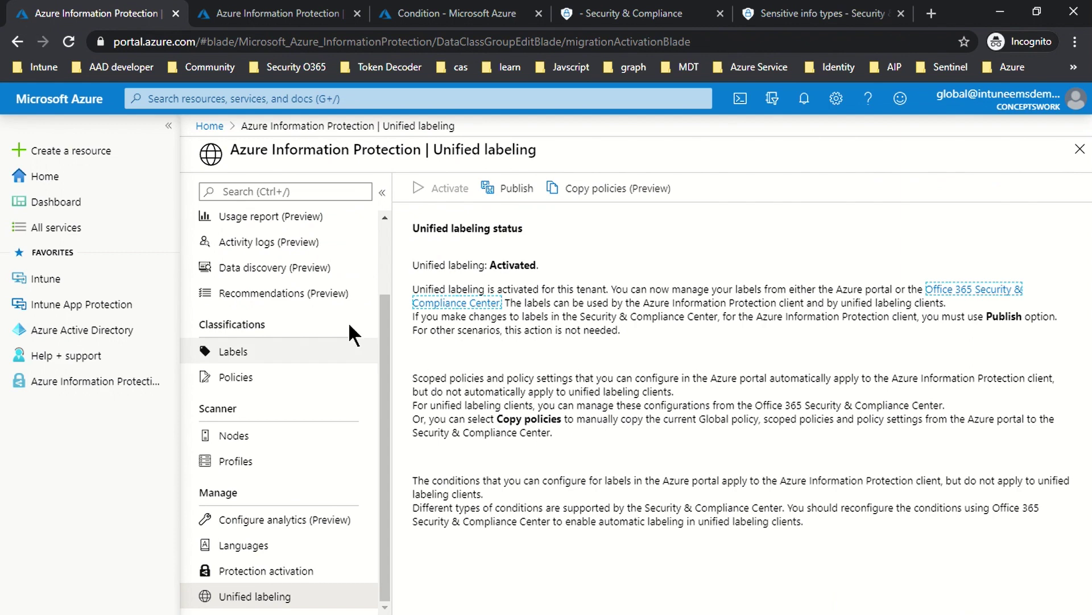
click(435, 14)
Open the General label in Azure Information Protection and examine the information types offered for a new automatic-labeling condition.
click(254, 14)
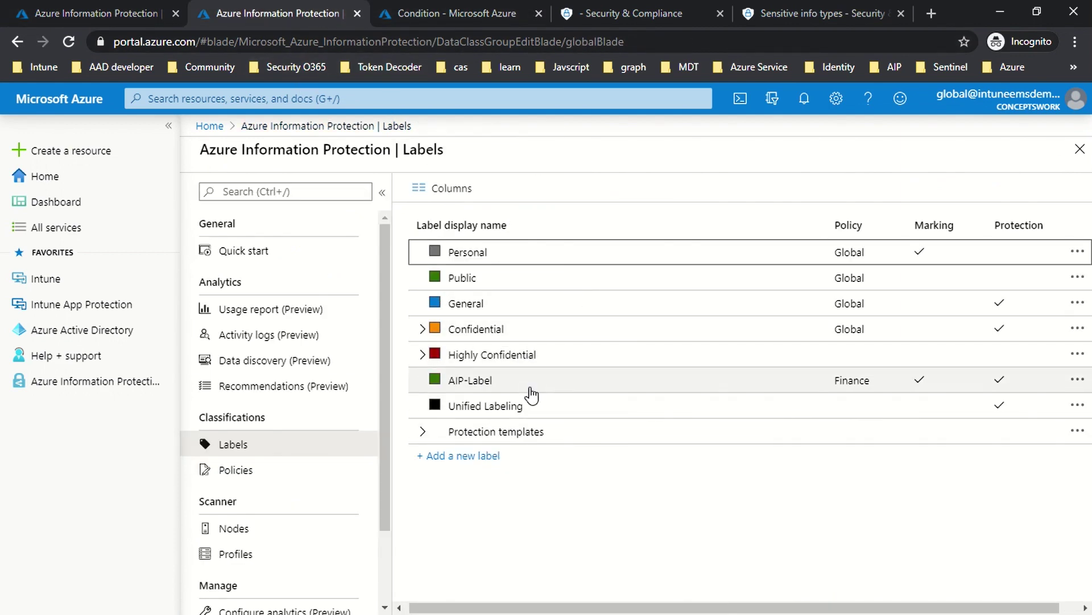
click(499, 302)
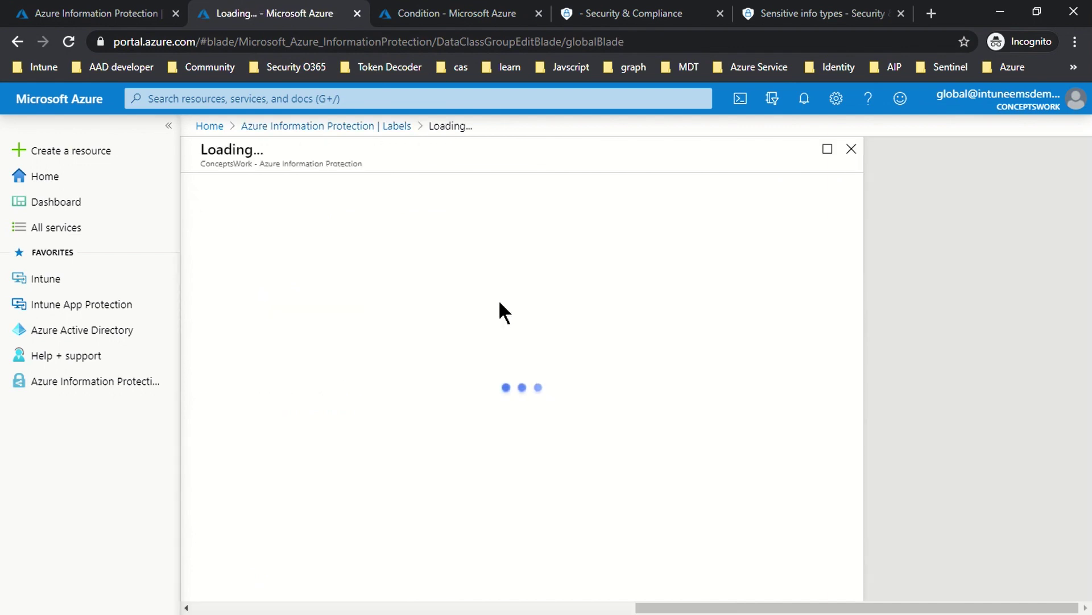
scroll(398, 449, down, 4)
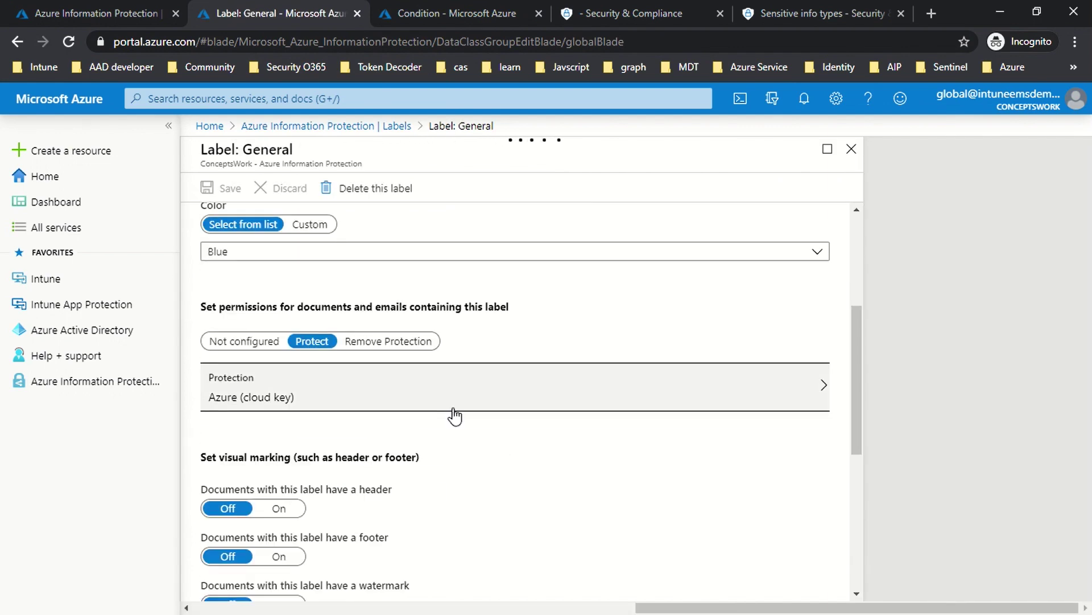
scroll(478, 416, down, 4)
scroll(341, 450, down, 2)
click(237, 446)
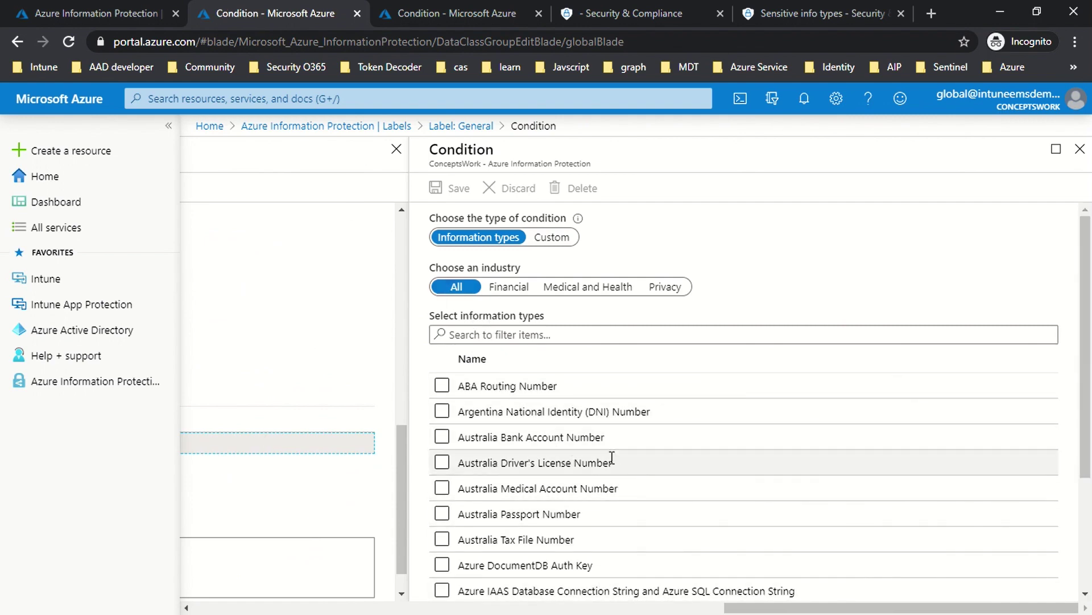
click(455, 607)
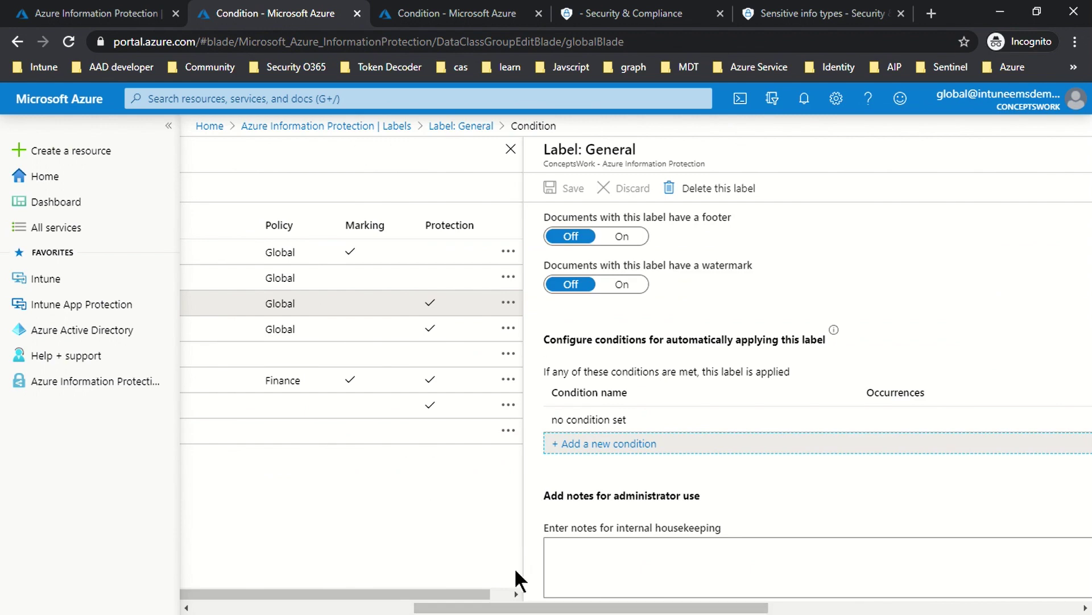
Start a new sensitive info type in Security & Compliance named "Keyword - UL" with the description "This is a test description".
click(802, 17)
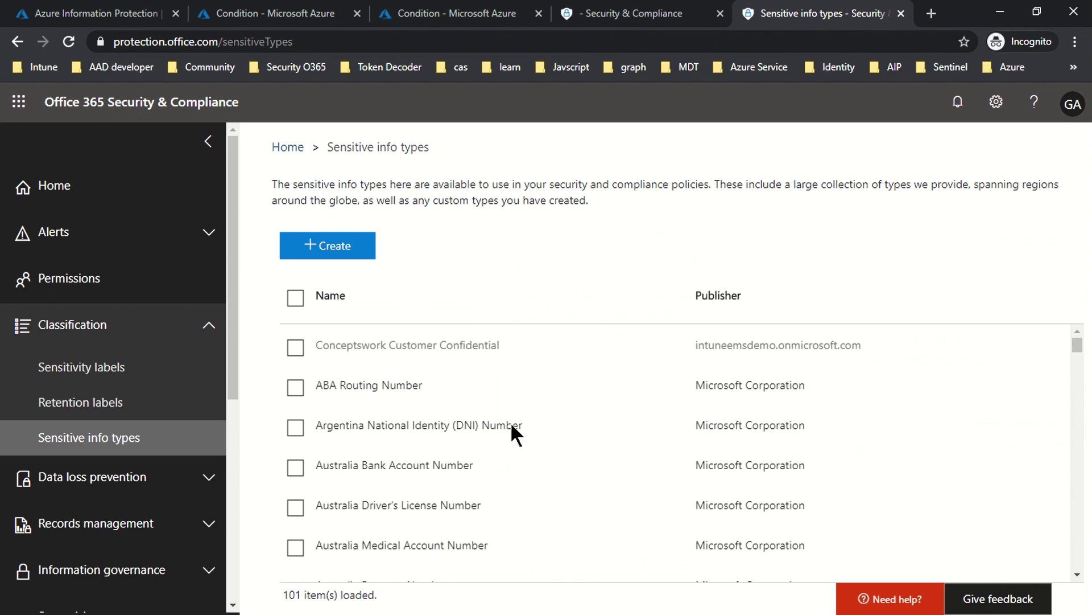
scroll(511, 422, down, 2)
scroll(522, 456, down, 4)
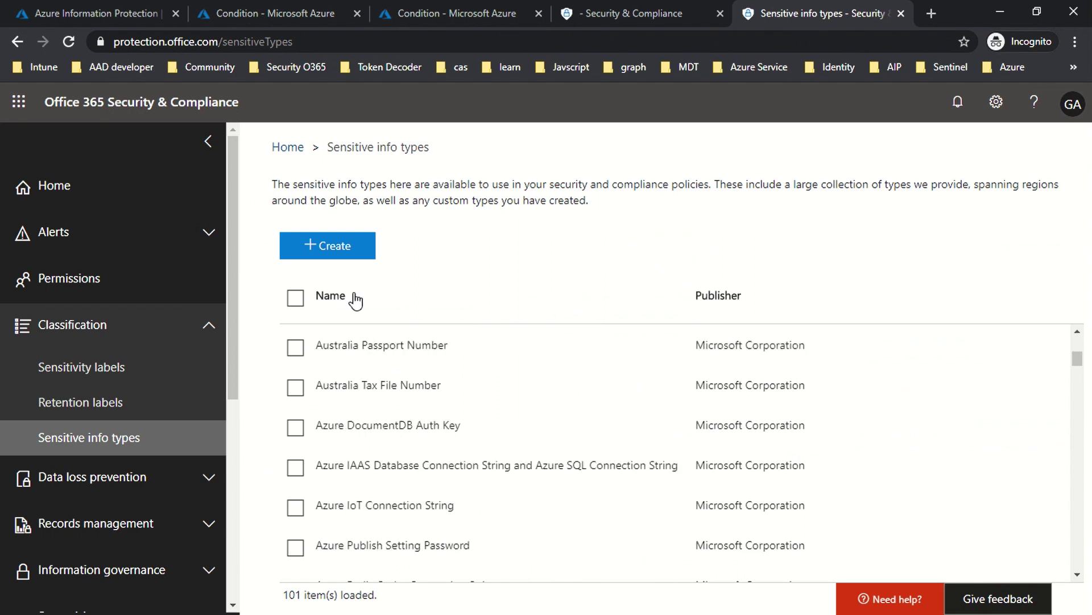
click(326, 257)
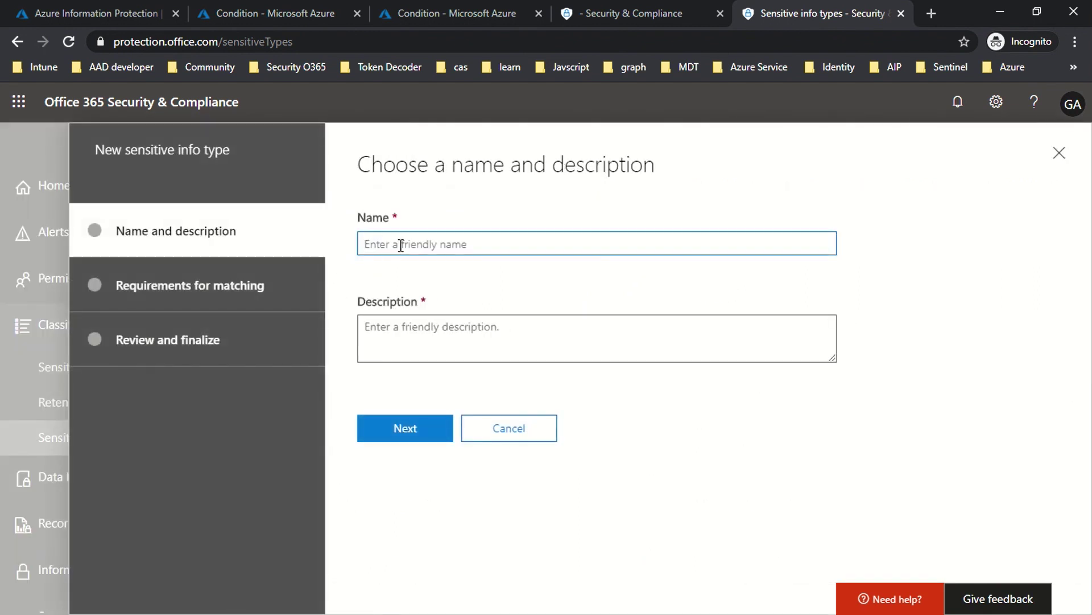
text(Keyword - UL)
key(Tab)
text(This)
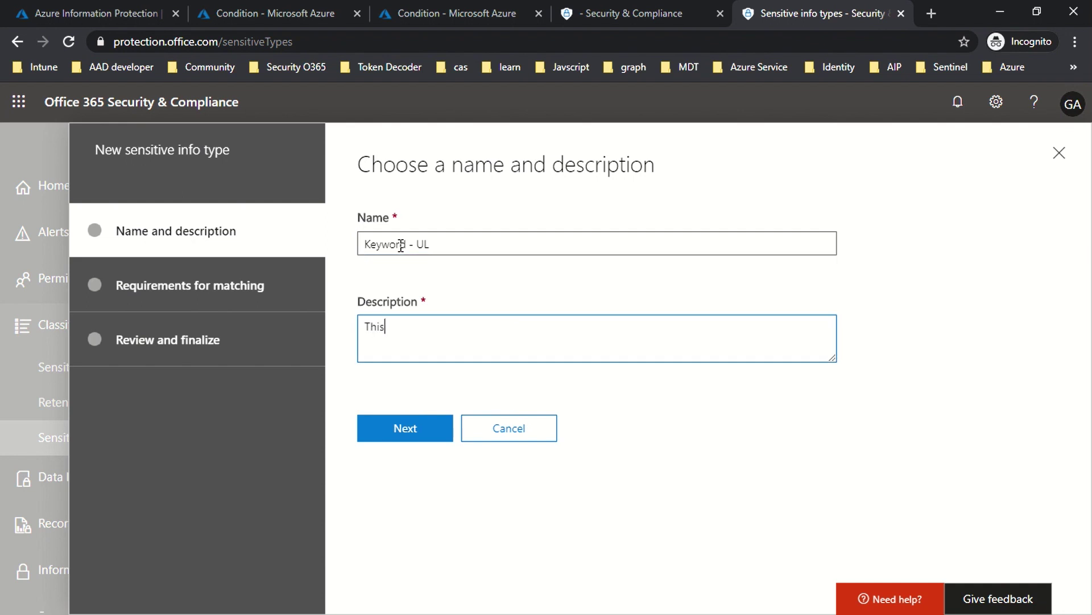
text( is a ts)
key(BackSpace)
text(est description)
key(Return)
click(386, 424)
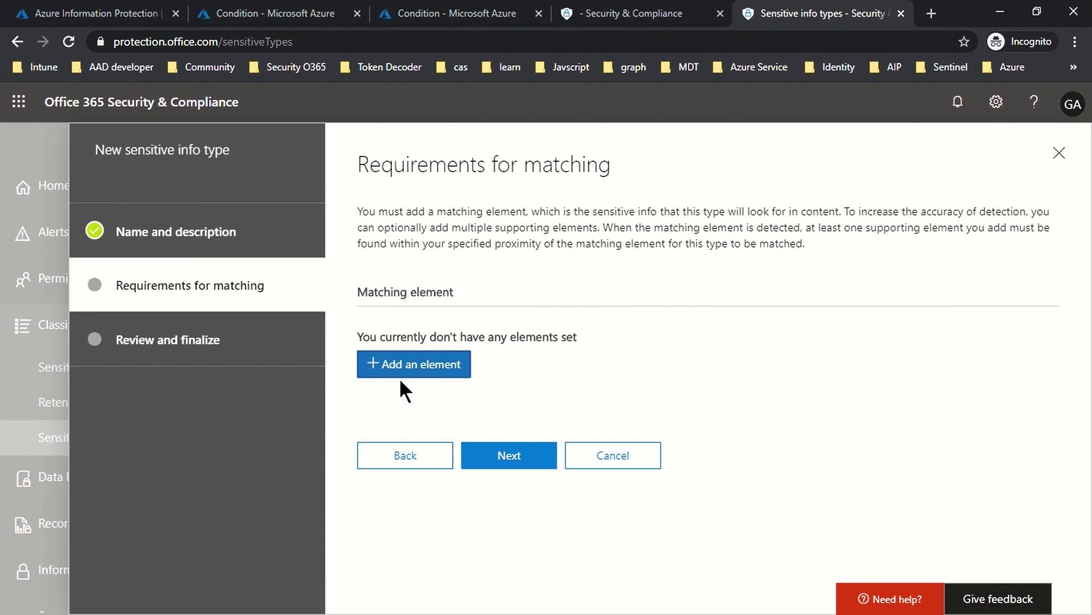
Add a matching element that detects content with the regular expression "HumanResource|ConceptsWork".
click(414, 364)
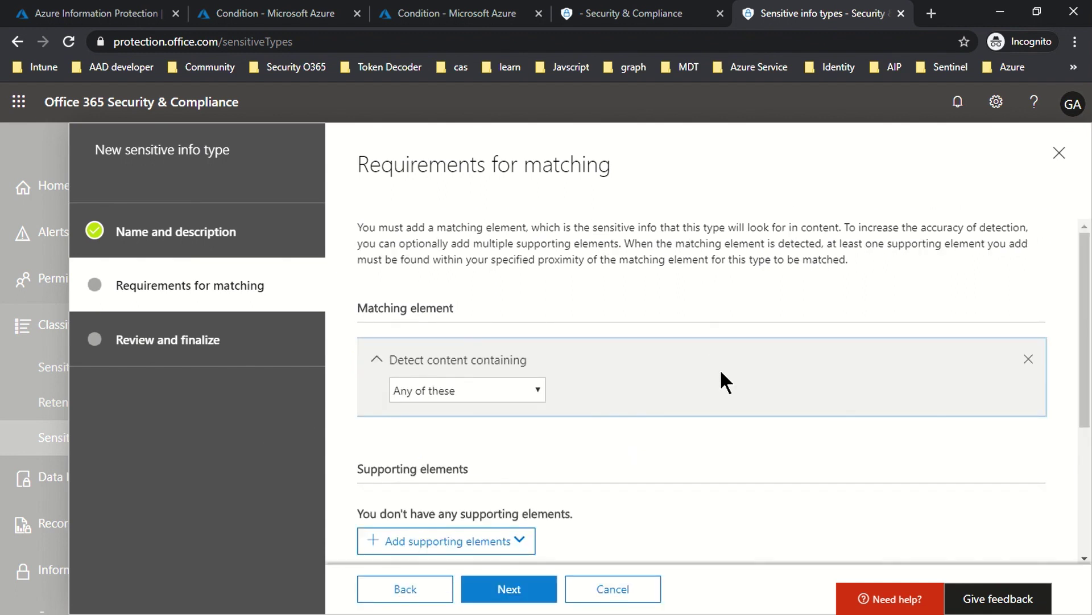
click(485, 391)
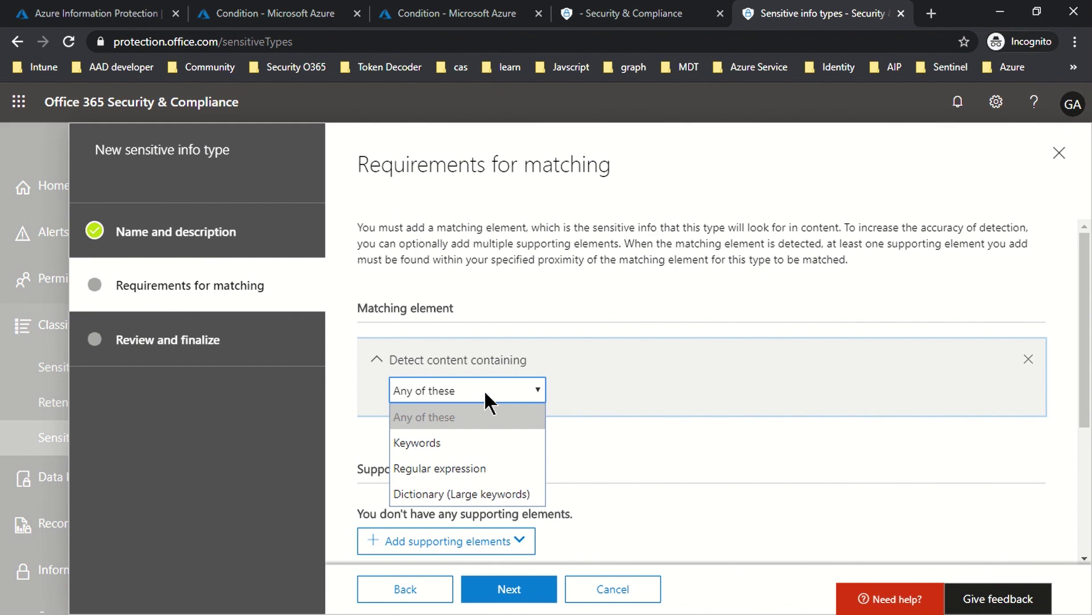
click(442, 468)
click(439, 439)
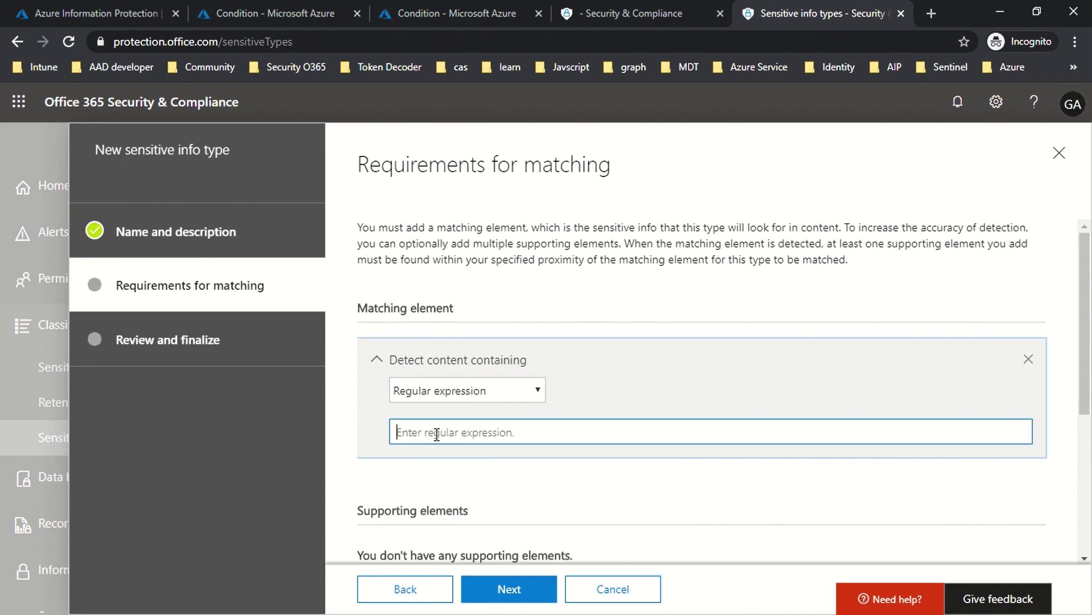
text(HumanResr)
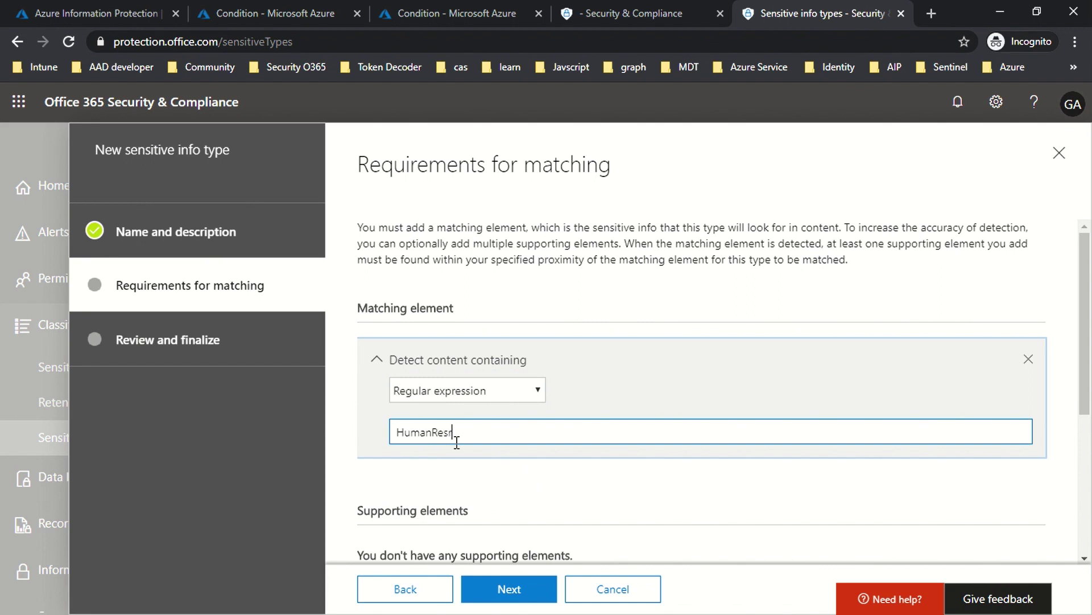
key(BackSpace)
text(ource)
text(|Conce)
text(ptsssion)
key(BackSpace)
key(BackSpace)
key(BackSpace)
key(BackSpace)
key(BackSpace)
text(Work)
Examine the supporting element options, confidence level and character proximity settings for the matching requirements.
scroll(691, 390, down, 3)
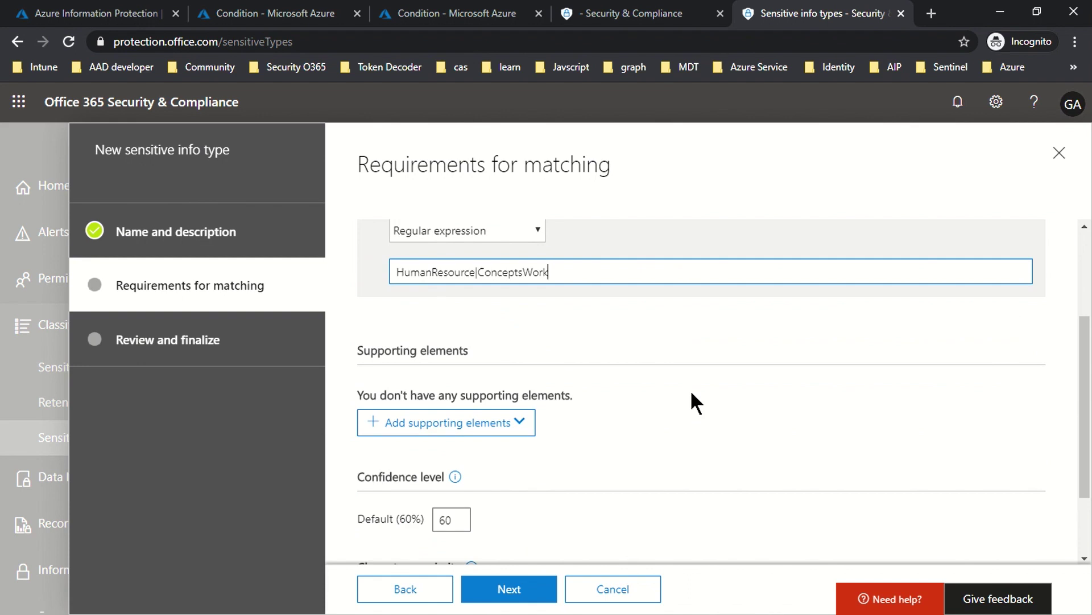
scroll(695, 389, up, 1)
scroll(701, 390, up, 1)
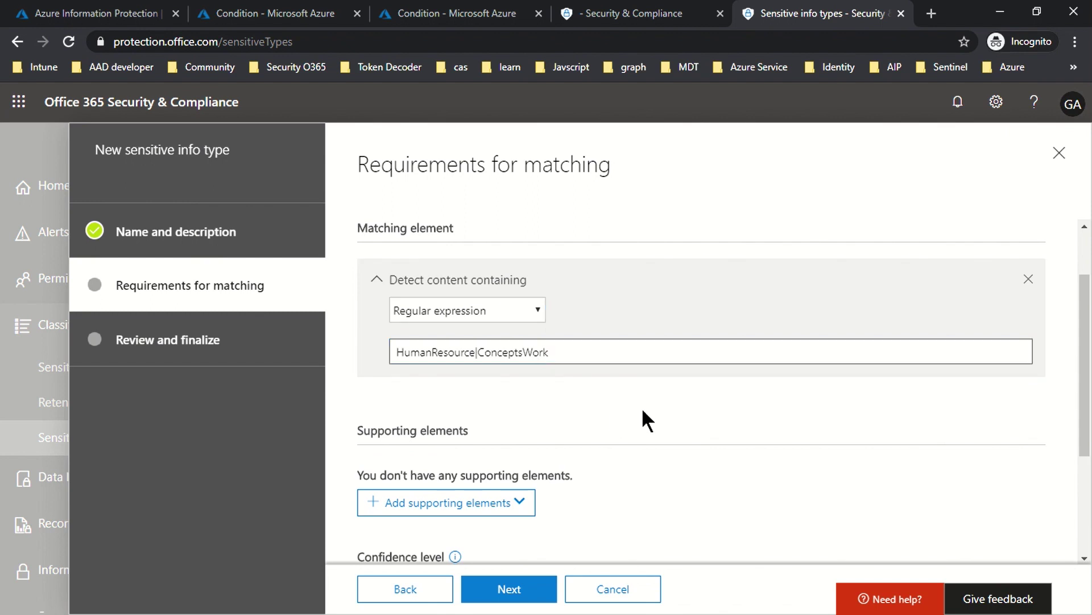
scroll(640, 407, down, 1)
click(422, 421)
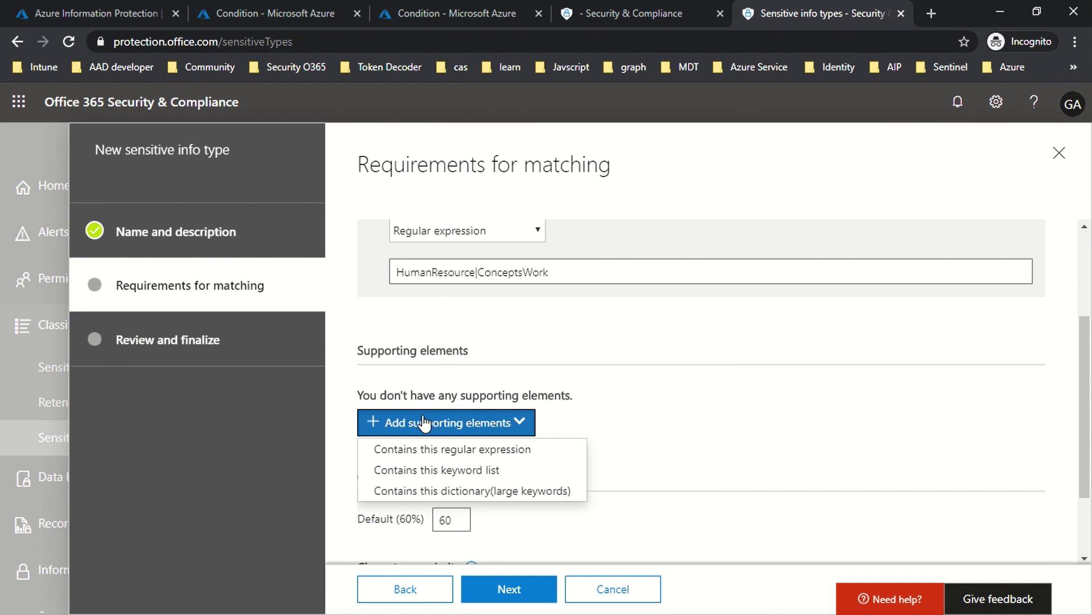
click(727, 416)
scroll(726, 418, down, 2)
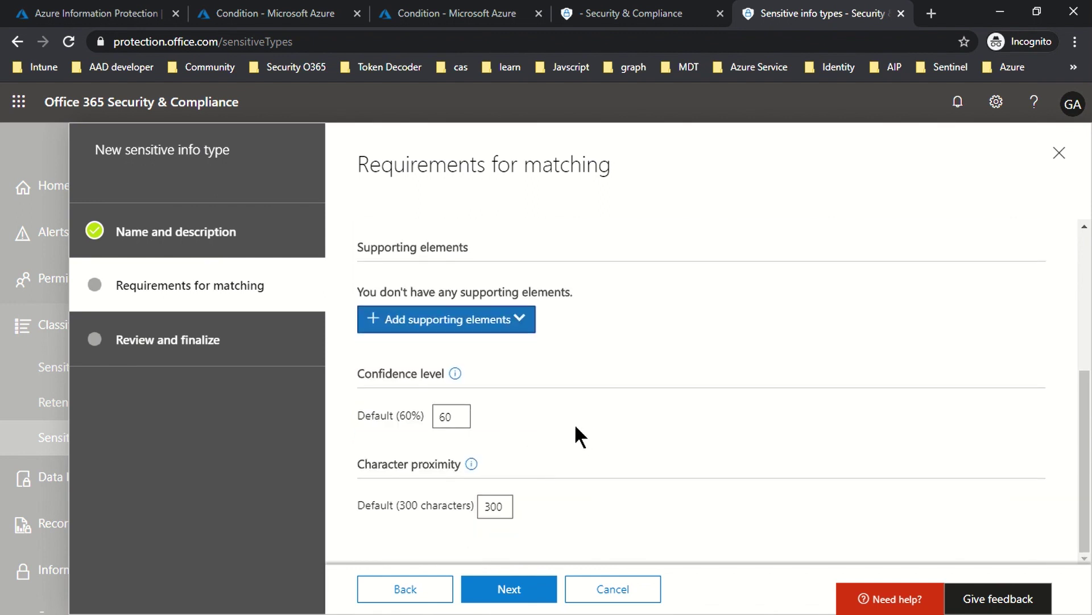
Accept the matching requirements, finish creating the sensitive info type and choose to test it.
click(502, 592)
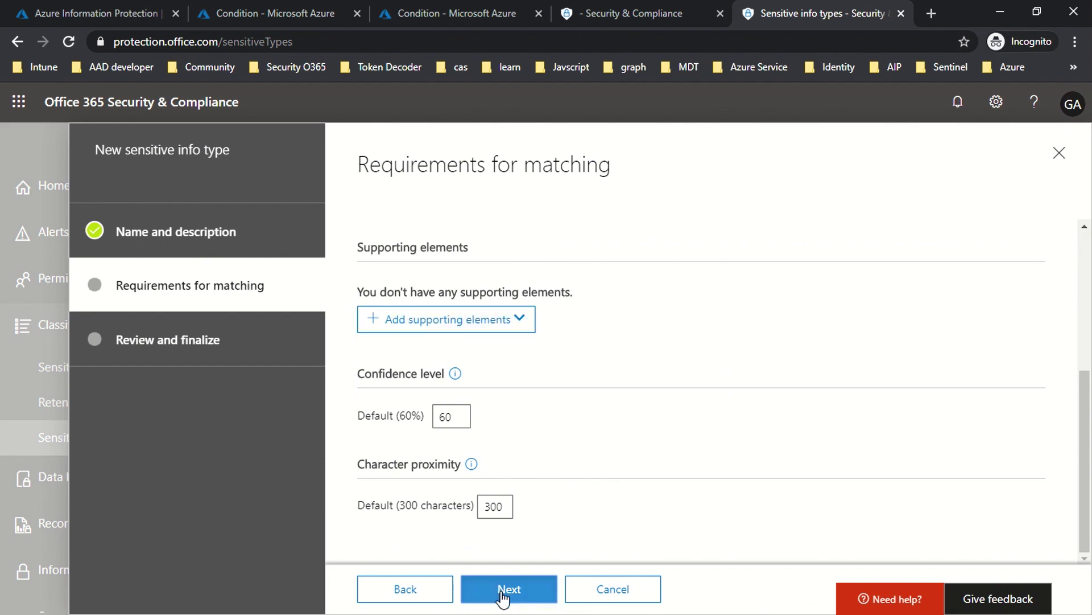
scroll(863, 476, down, 2)
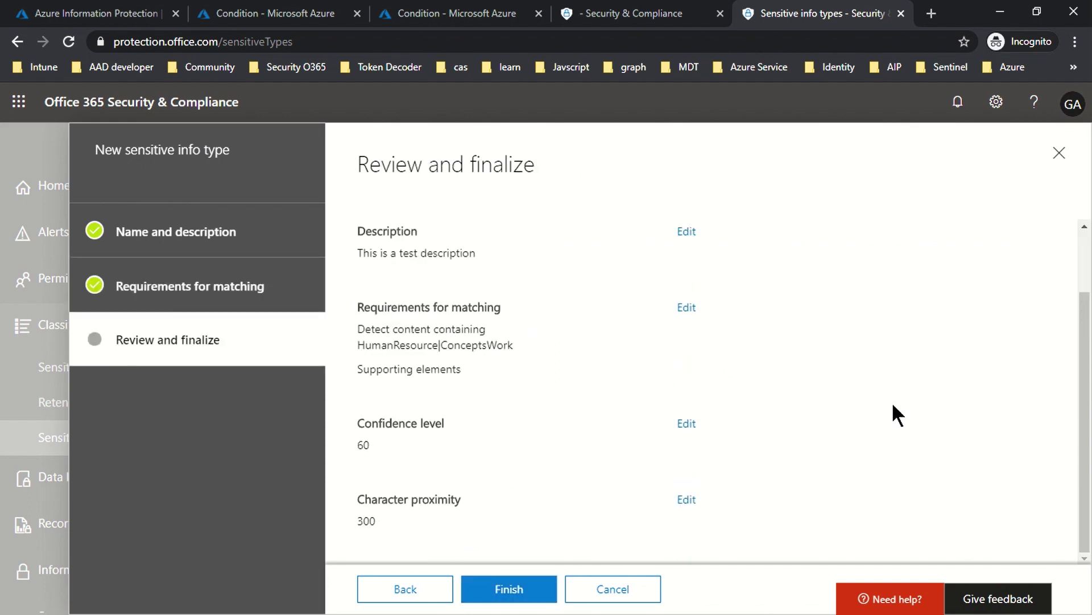
click(492, 591)
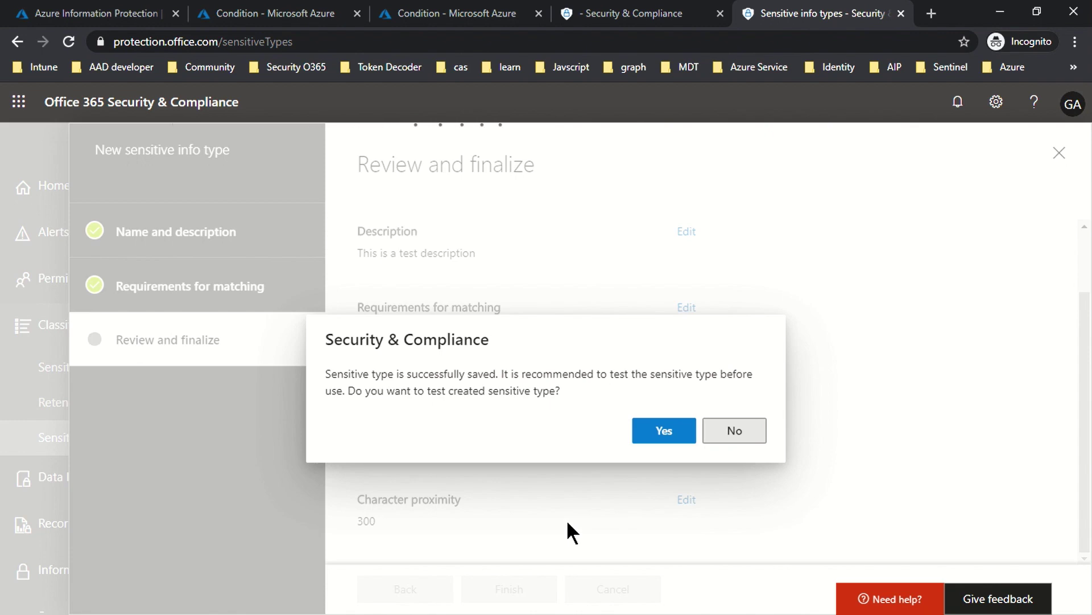
click(660, 432)
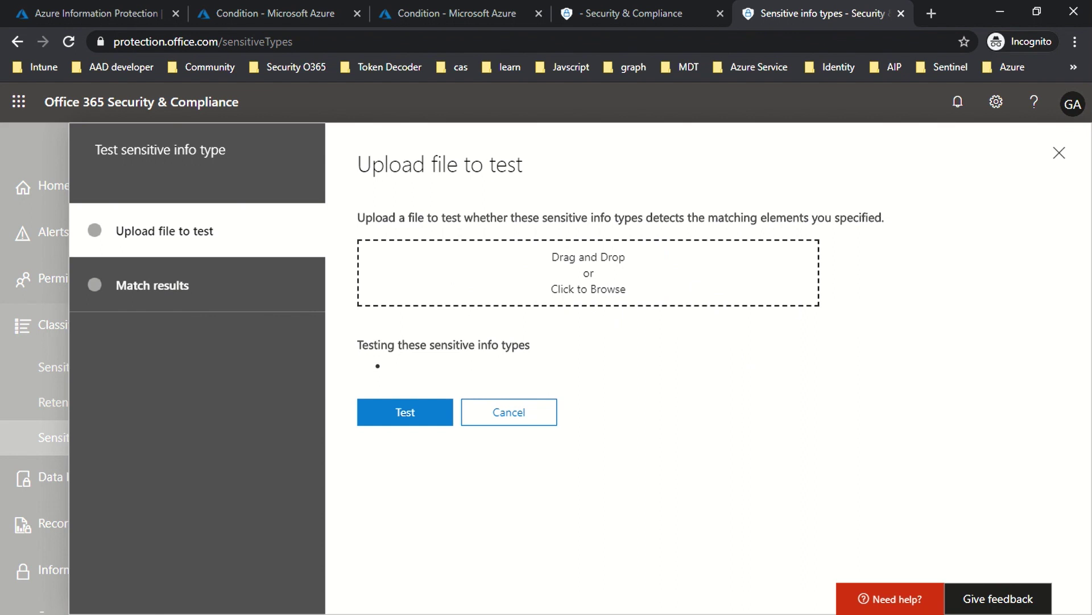
Check the test document's text in Word, upload HR.docx to the sensitive info type test and run it.
key(alt+Tab)
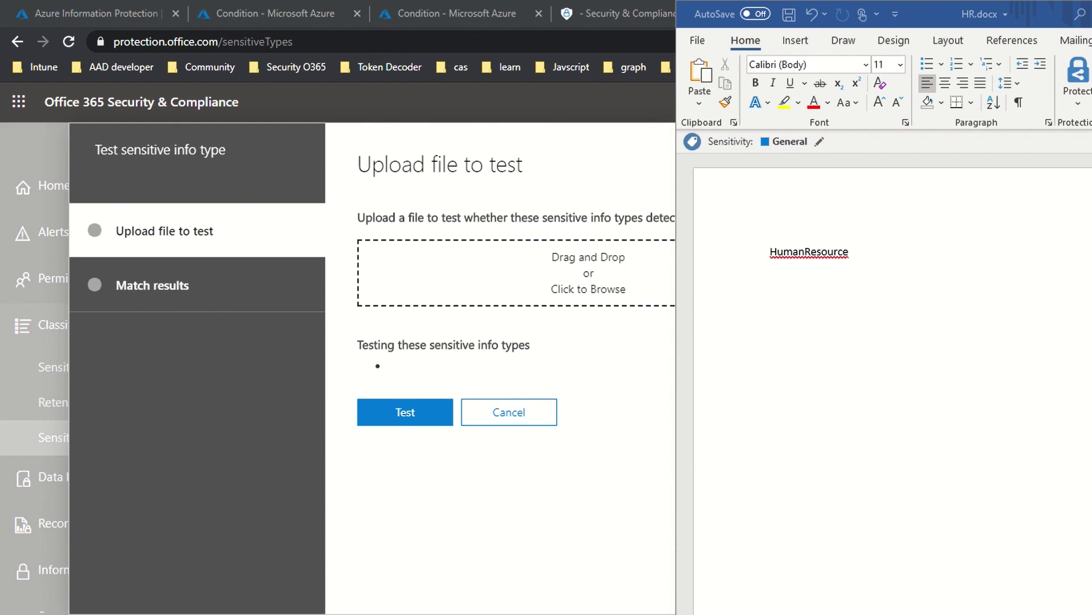
key(alt+Tab)
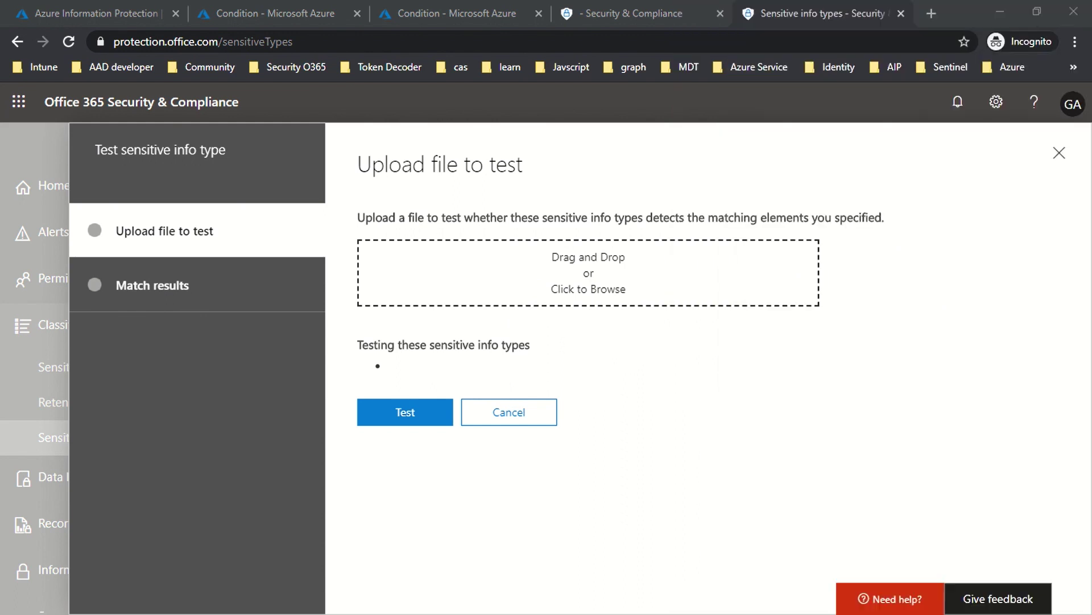
drag(804, 461, 596, 285)
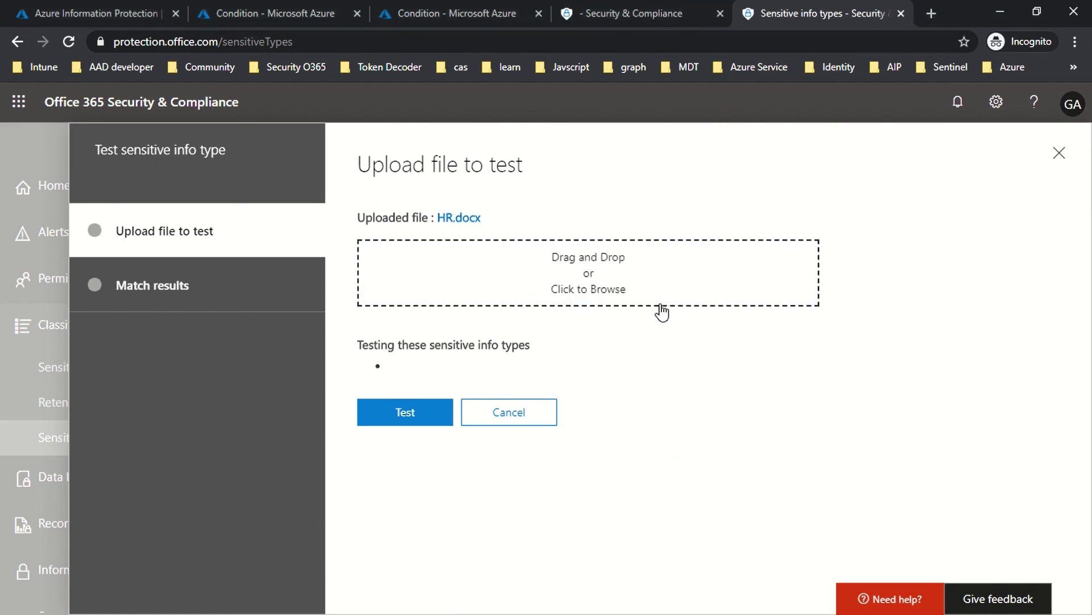
click(400, 412)
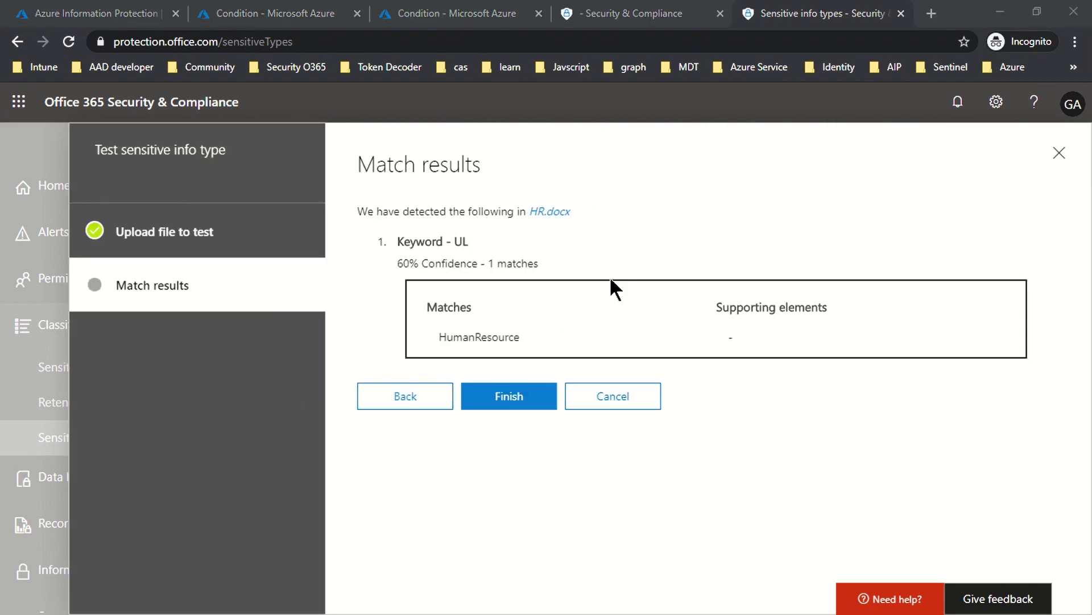
Review the match results for HR.docx, finish the test and reload the sensitive info types list.
drag(404, 263, 578, 257)
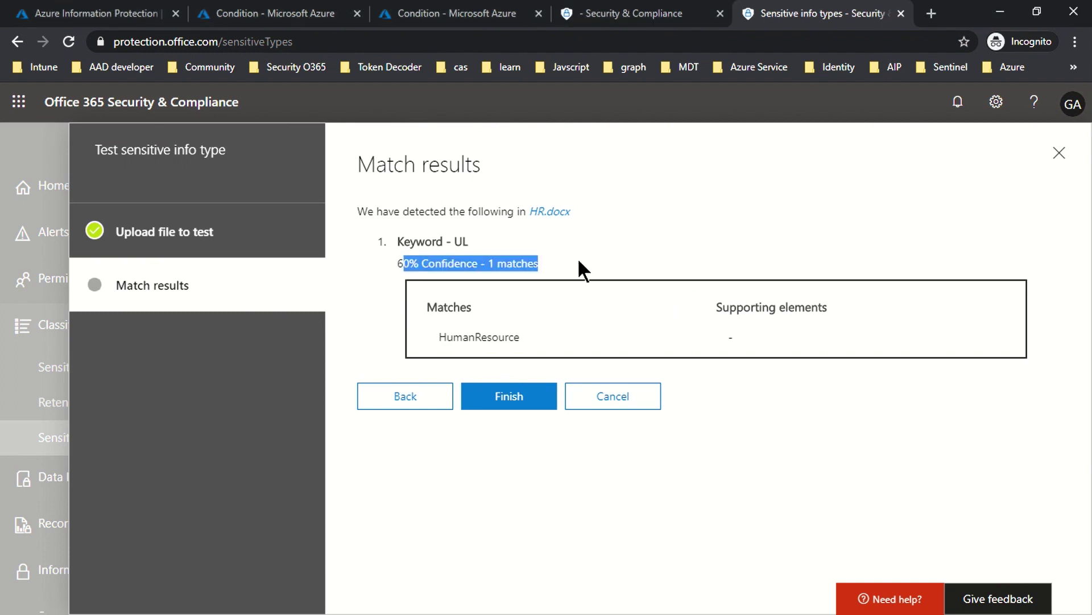
drag(422, 336, 549, 337)
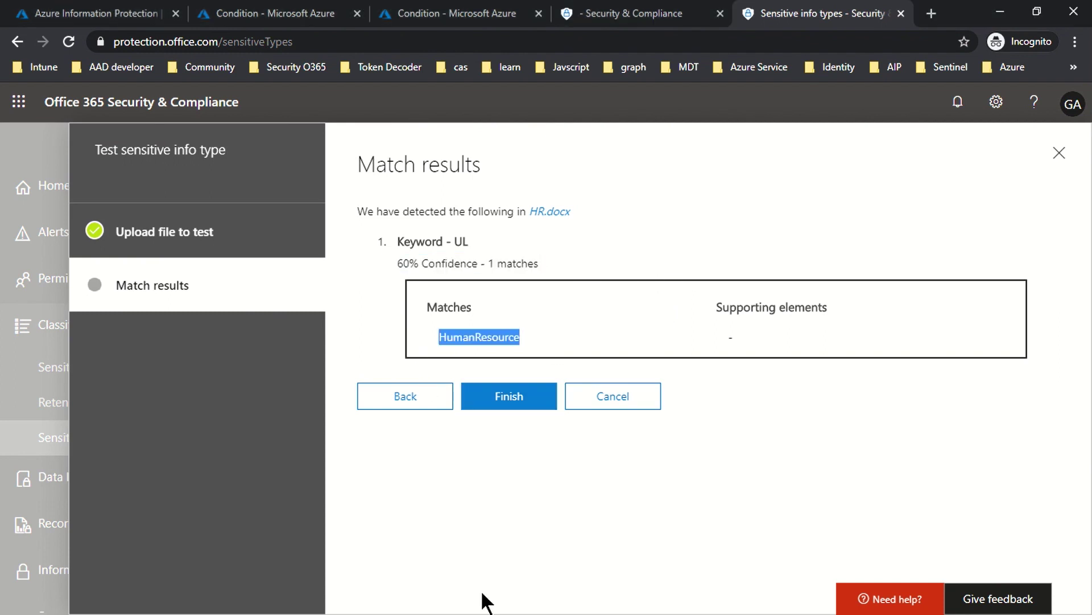
click(484, 532)
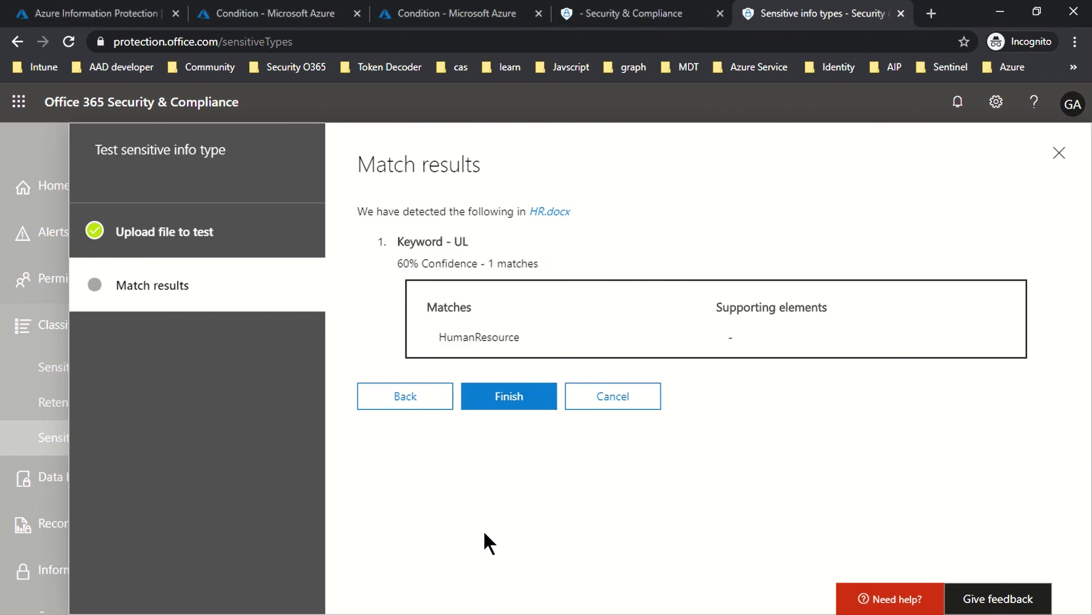
click(515, 405)
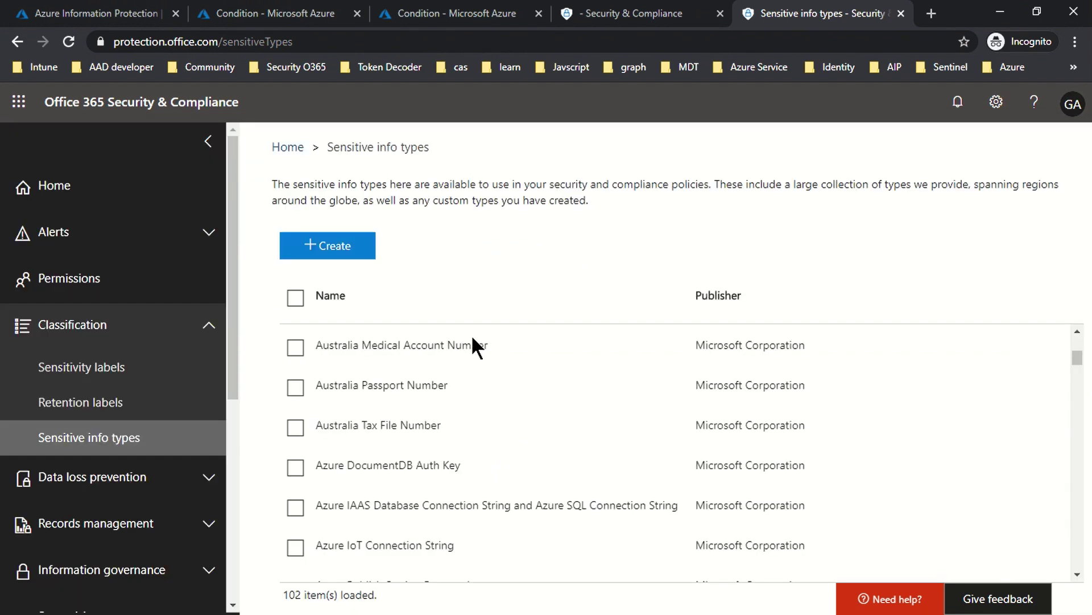
click(69, 41)
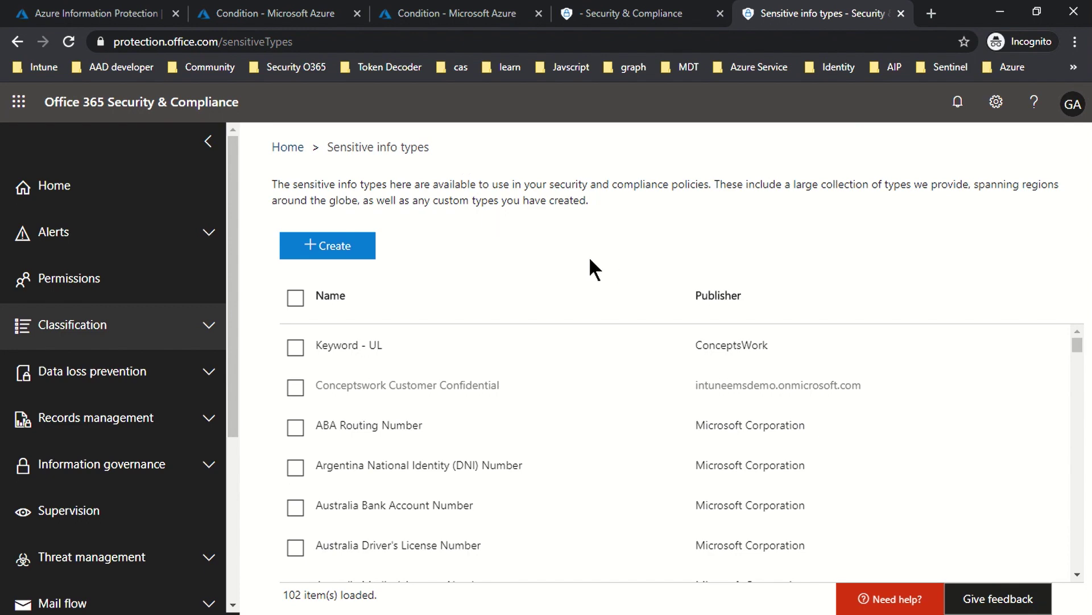
Look over the unified labeling status in Azure, and start a new sensitivity label in Security & Compliance.
click(85, 14)
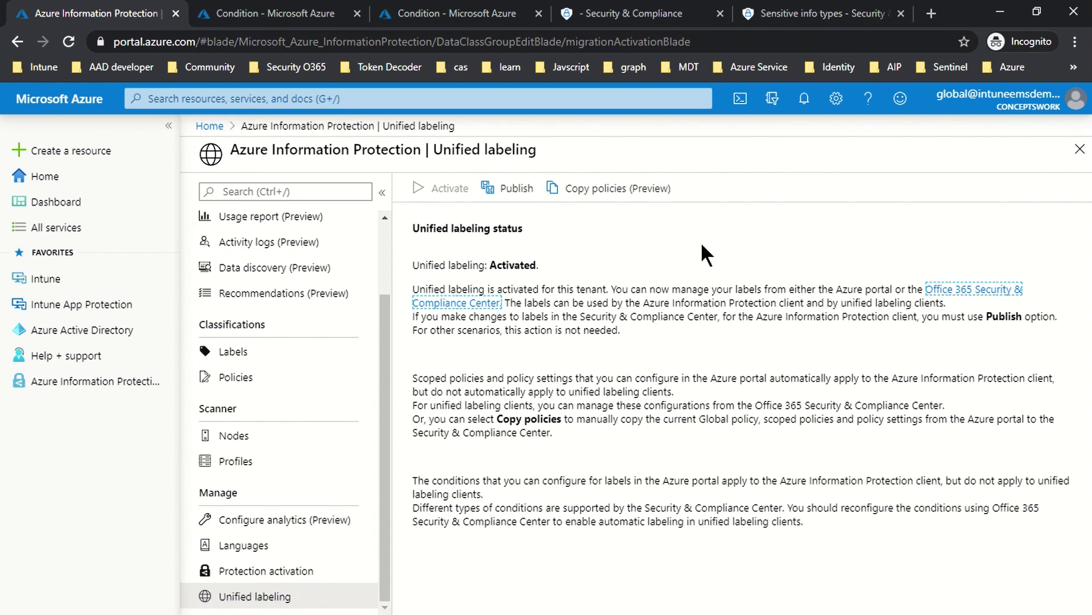
click(797, 12)
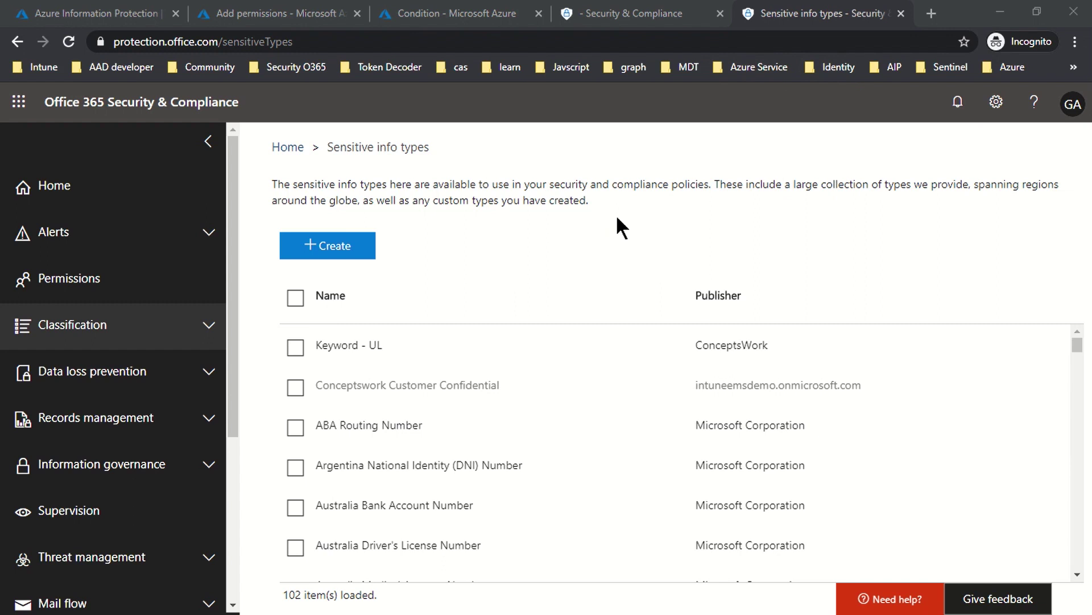
click(594, 17)
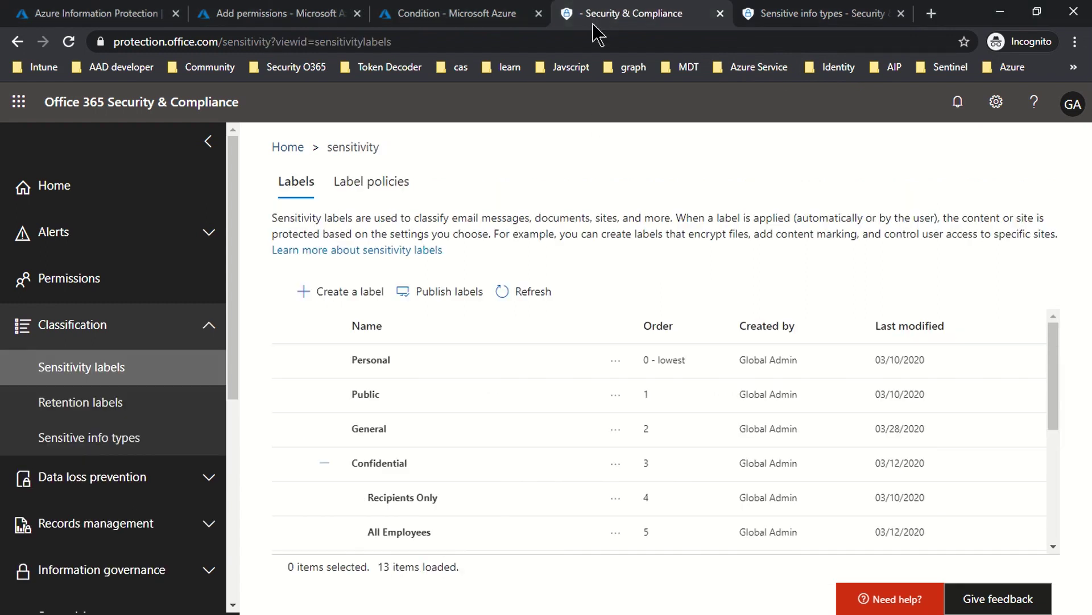
click(80, 342)
click(74, 342)
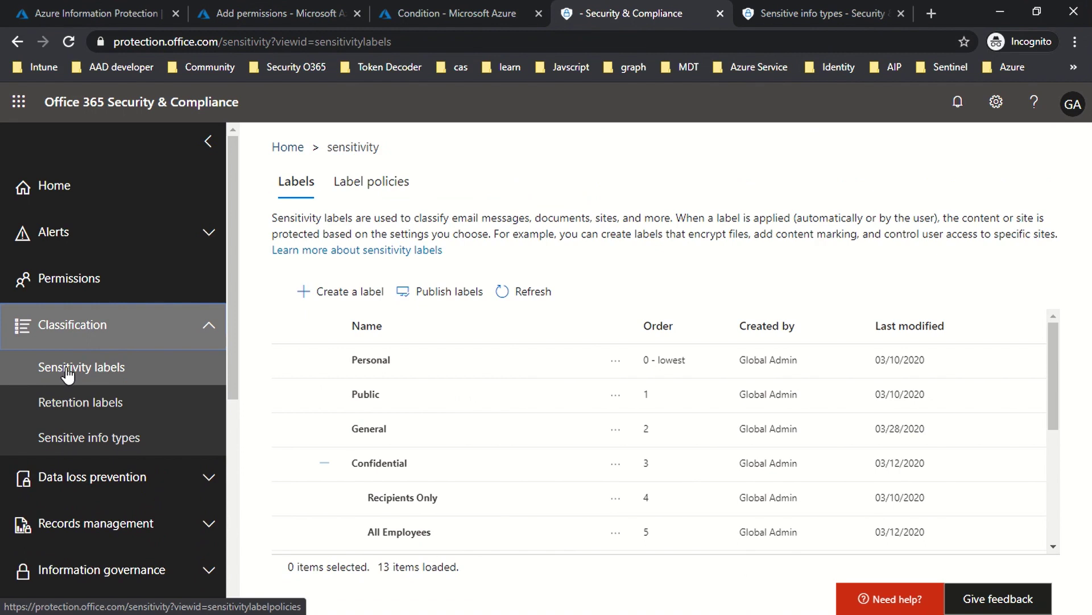
click(341, 293)
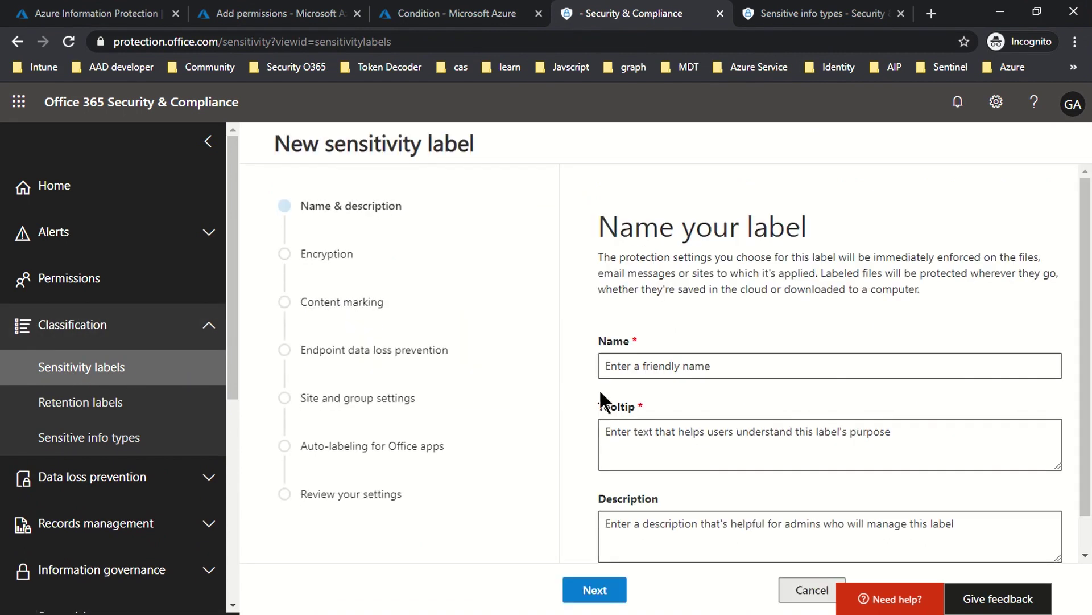
Name the label "First-UL", enter "Test" as both tooltip and description, and continue to the encryption settings.
click(647, 367)
text(Firs)
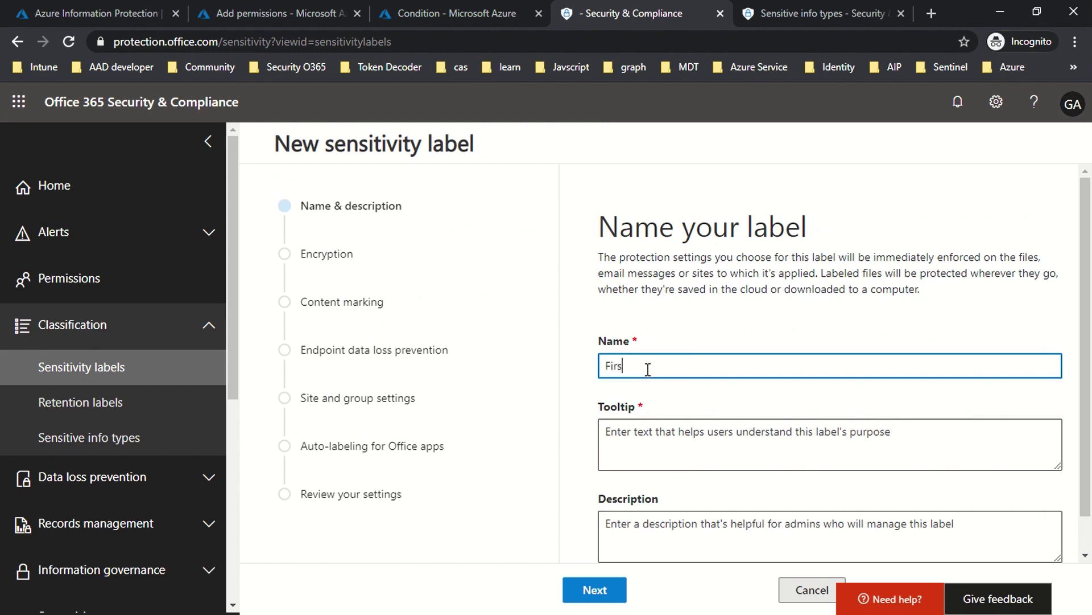
text(t-UL)
key(Tab)
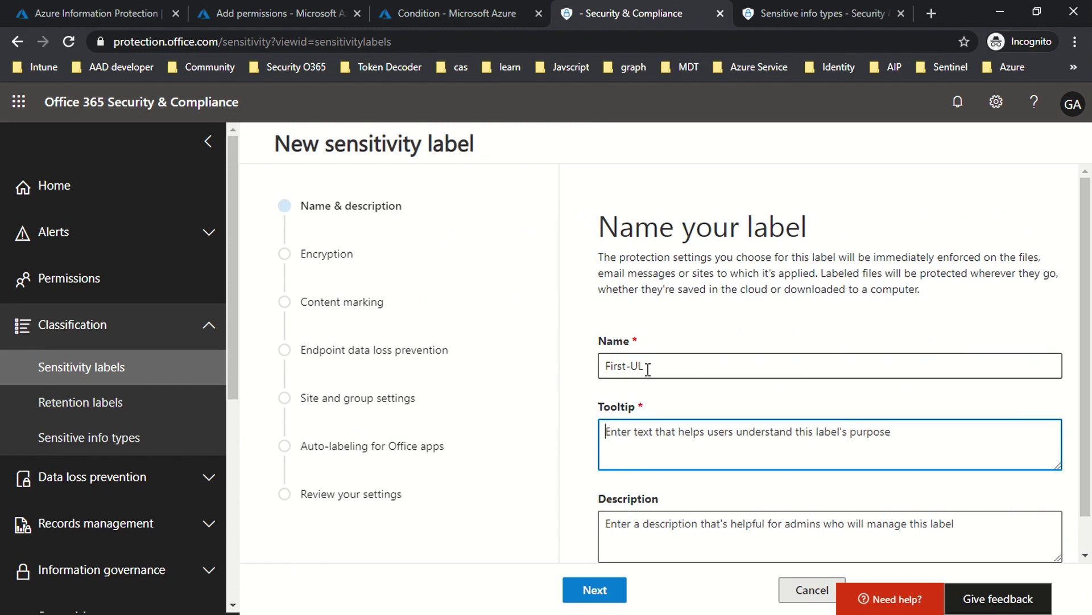
text(Test)
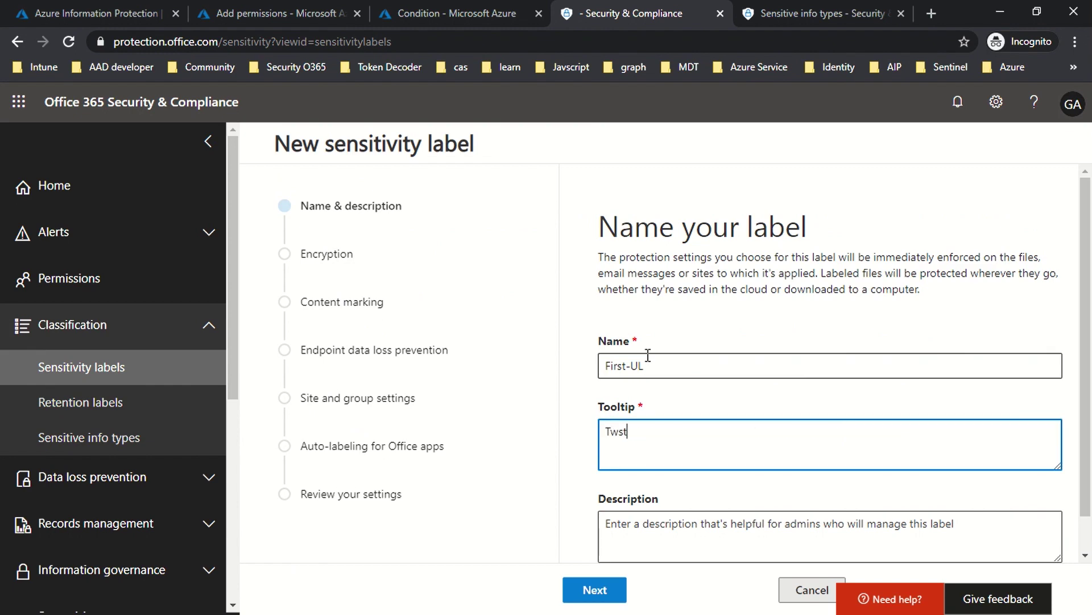
key(BackSpace)
key(BackSpace)
key(BackSpace)
text(est)
key(Tab)
text(Test)
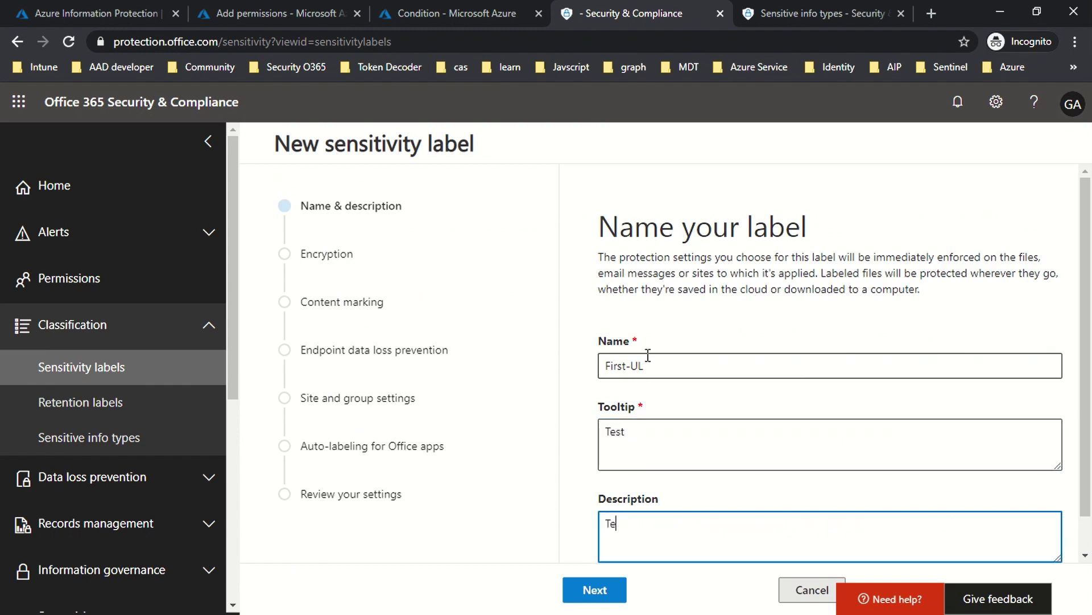
click(595, 589)
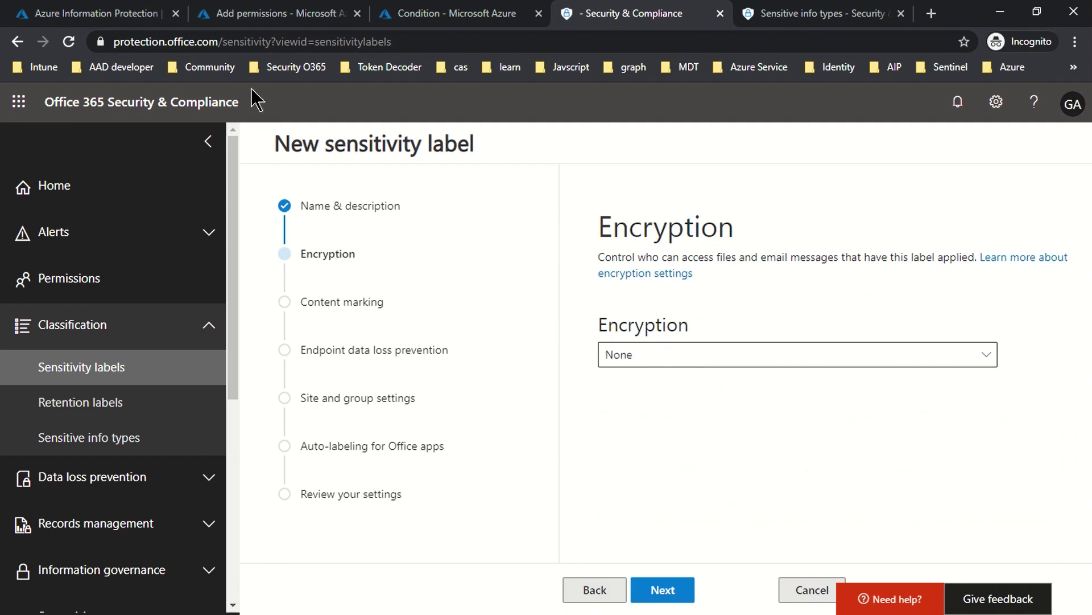
Examine the General label's protection settings and the options for adding user permissions in the Azure portal.
click(233, 19)
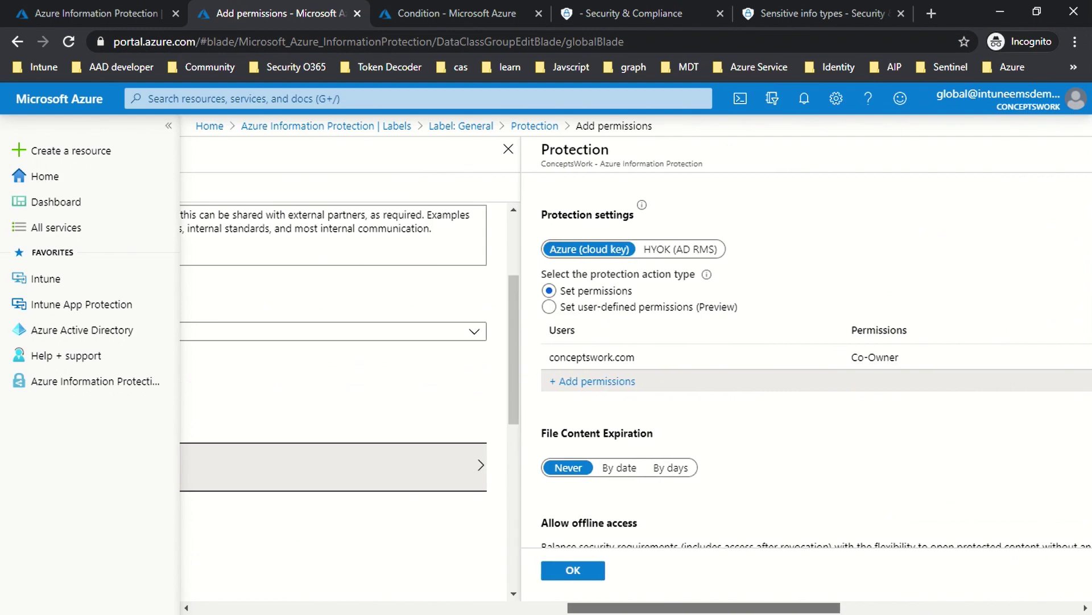
drag(605, 607, 446, 604)
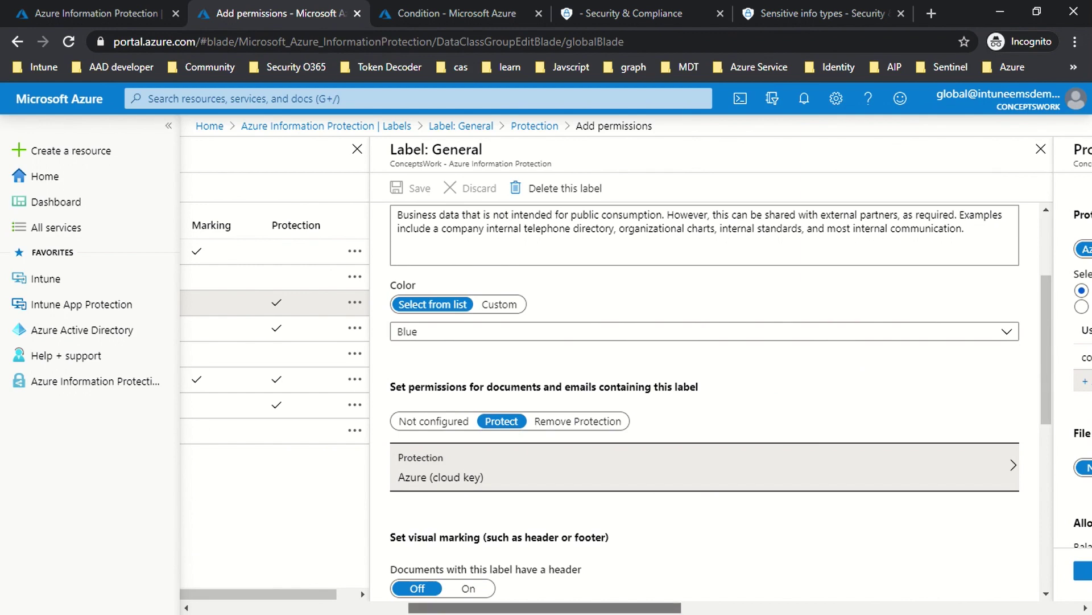
drag(505, 607, 667, 609)
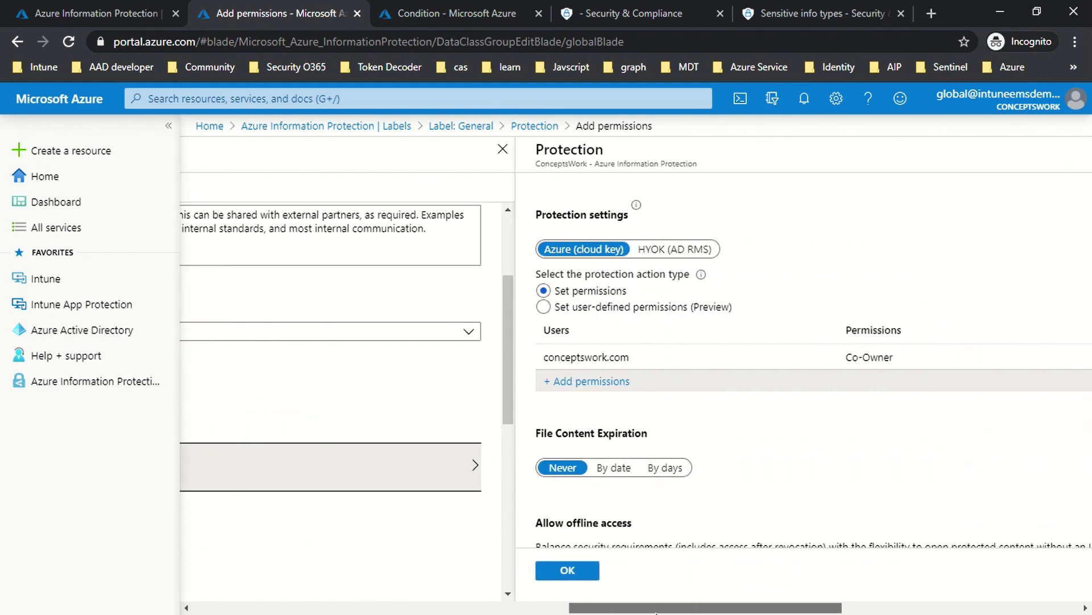
click(585, 383)
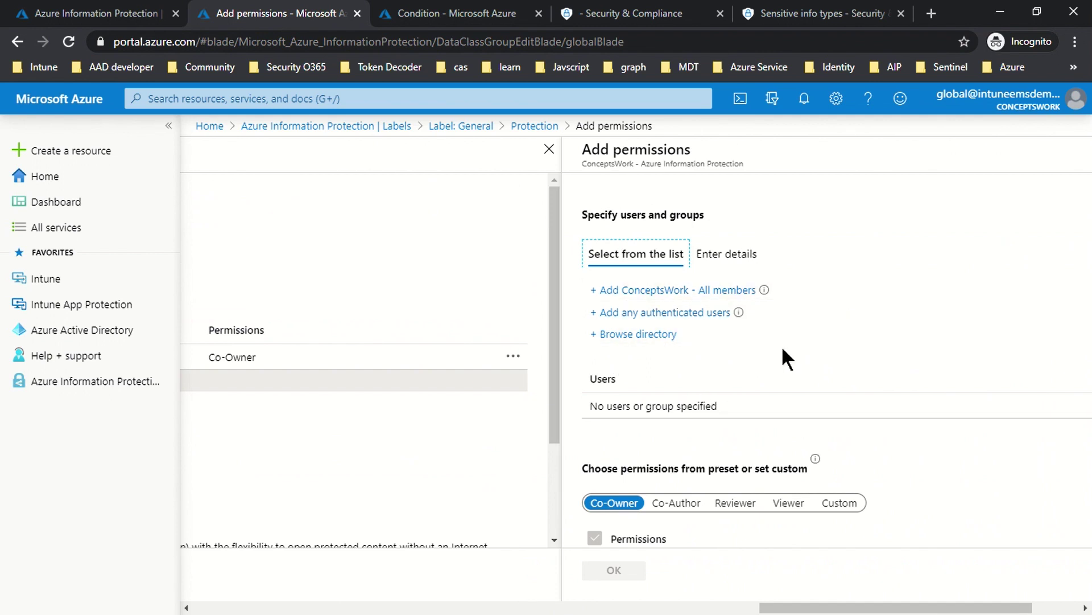
scroll(781, 330, down, 3)
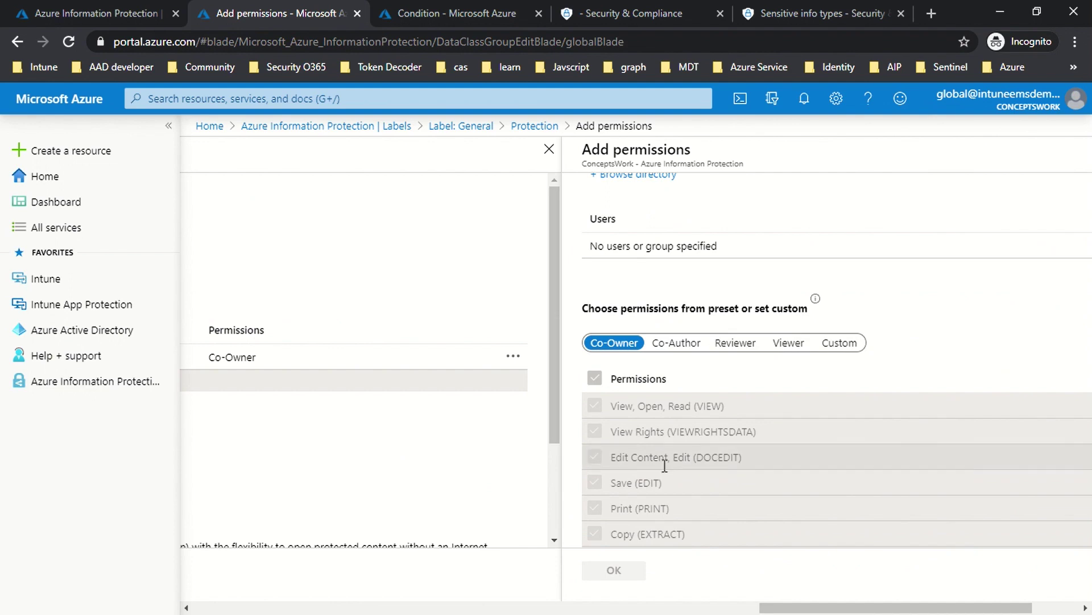
scroll(732, 373, down, 3)
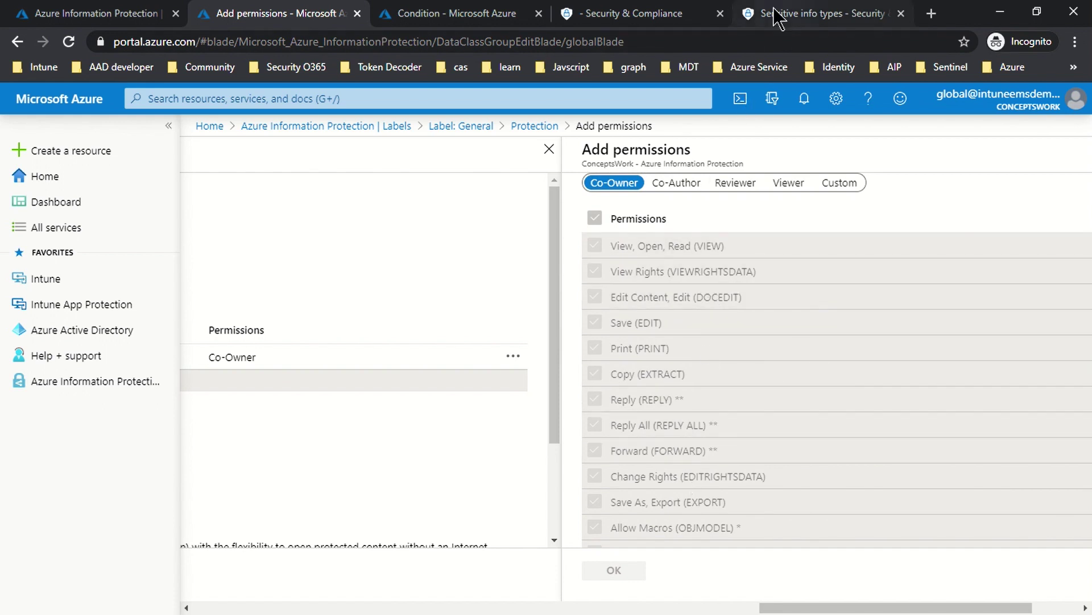
Return to the new sensitivity label in Security & Compliance and set its encryption to Apply.
click(625, 14)
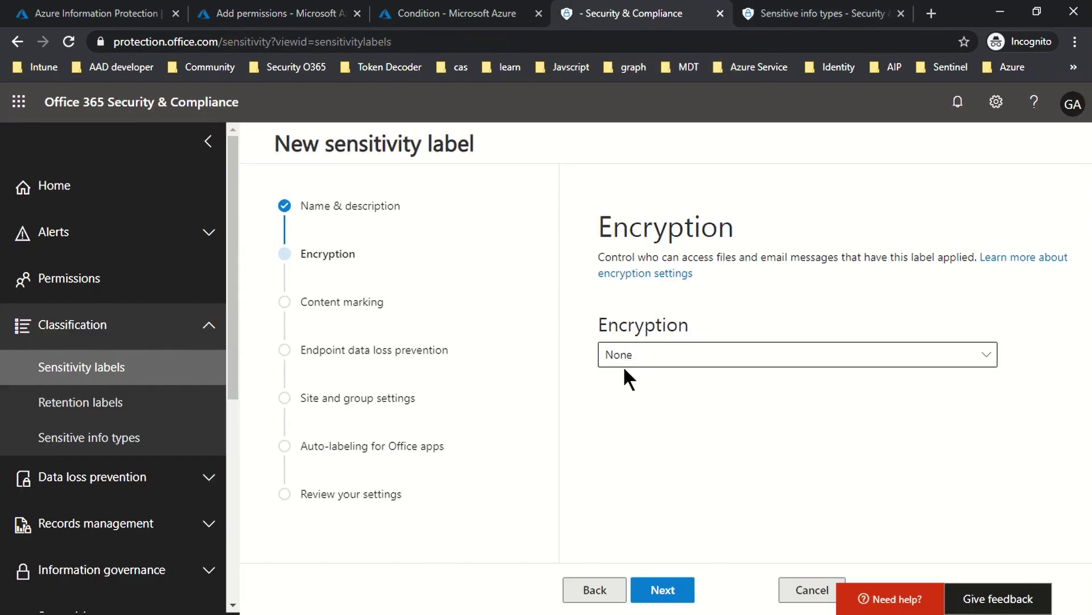
click(626, 370)
click(642, 424)
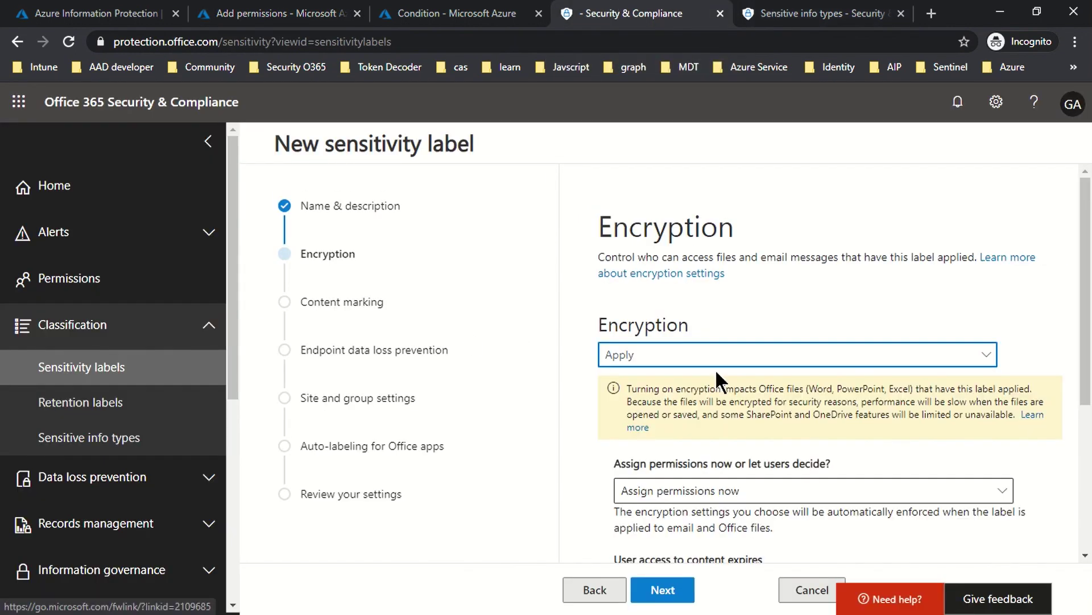
scroll(716, 369, down, 3)
scroll(723, 341, down, 2)
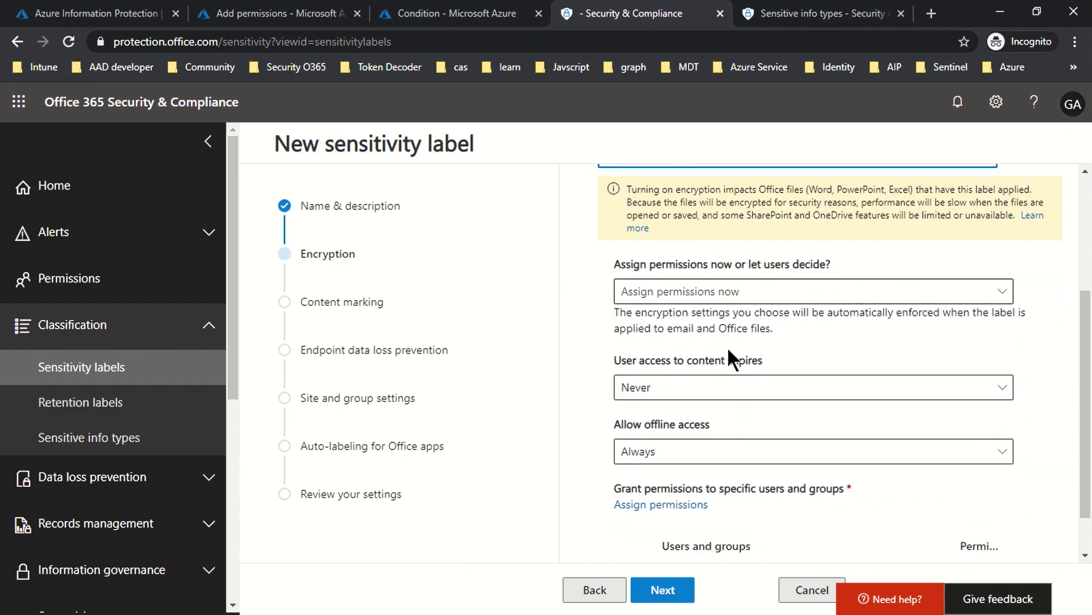
Assign the Viewer permission preset to all tenant members for the label's encryption and save the assignment.
click(683, 452)
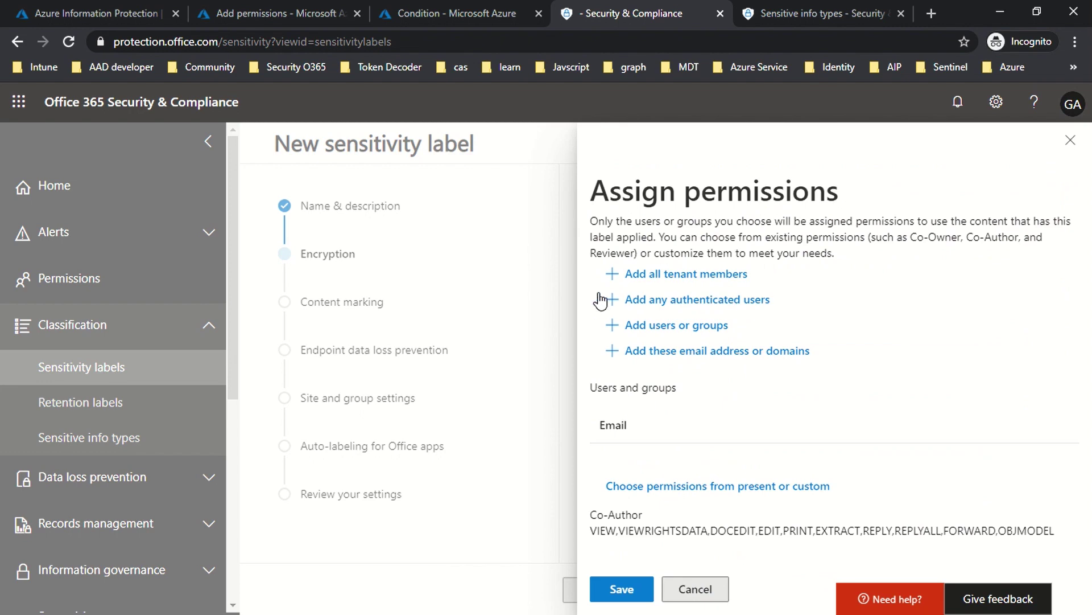
click(647, 277)
scroll(875, 244, down, 1)
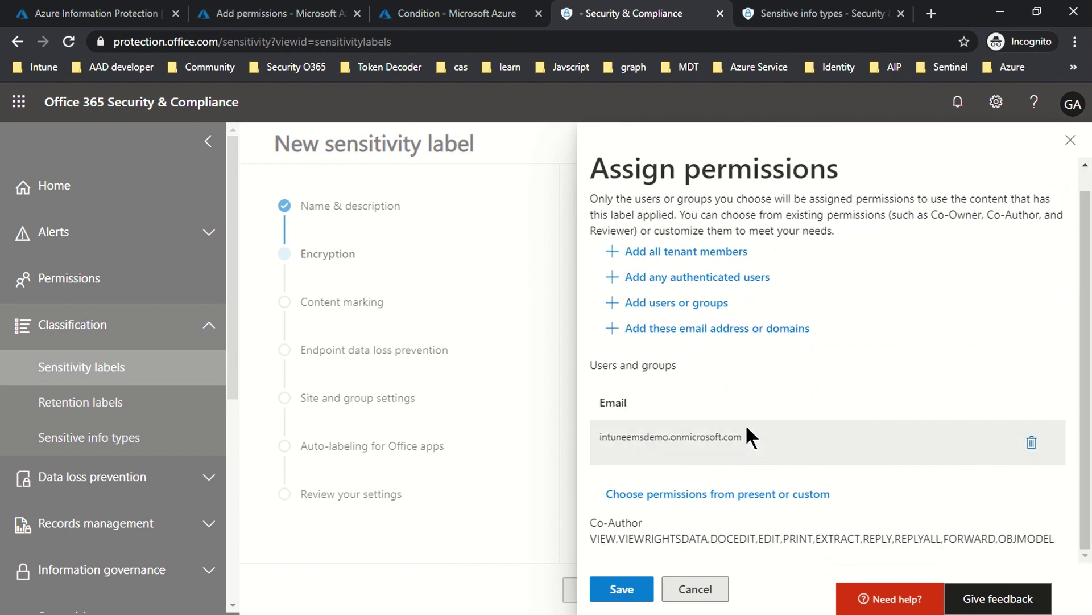
click(677, 497)
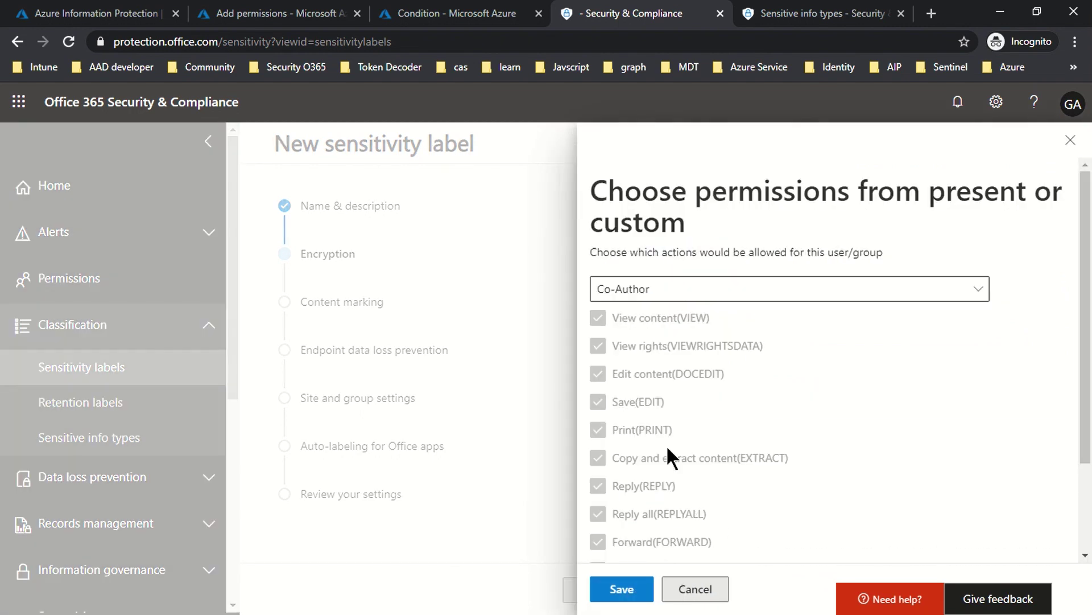
click(645, 294)
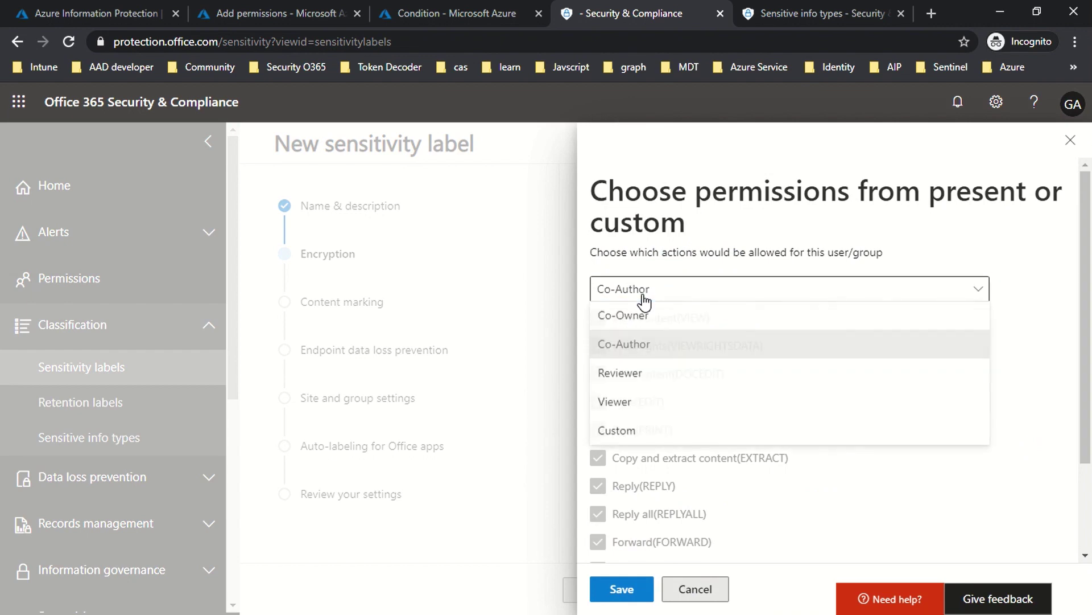
click(681, 406)
click(620, 591)
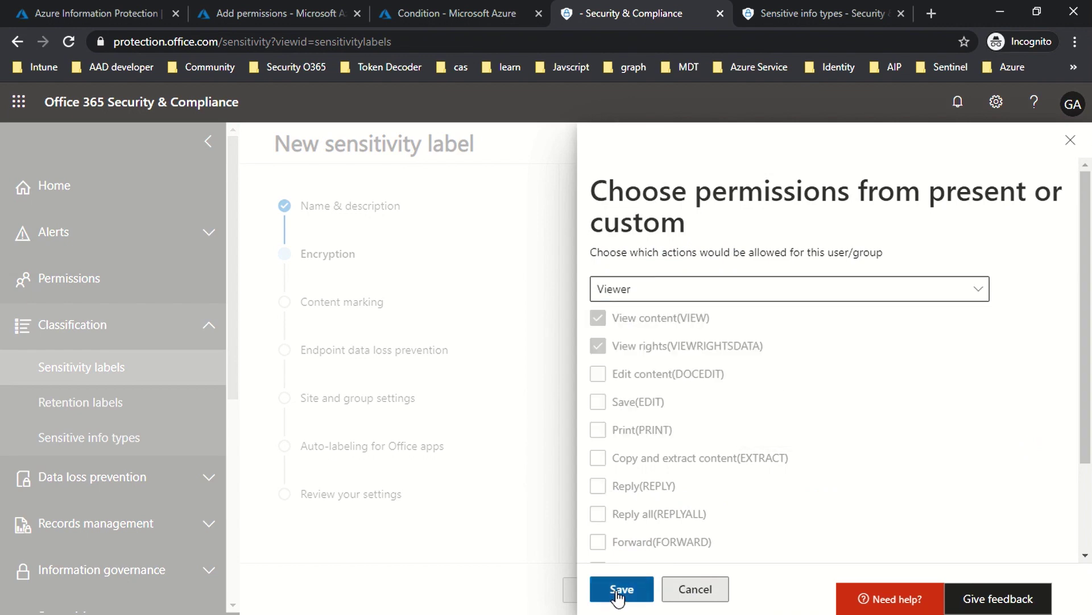
click(620, 590)
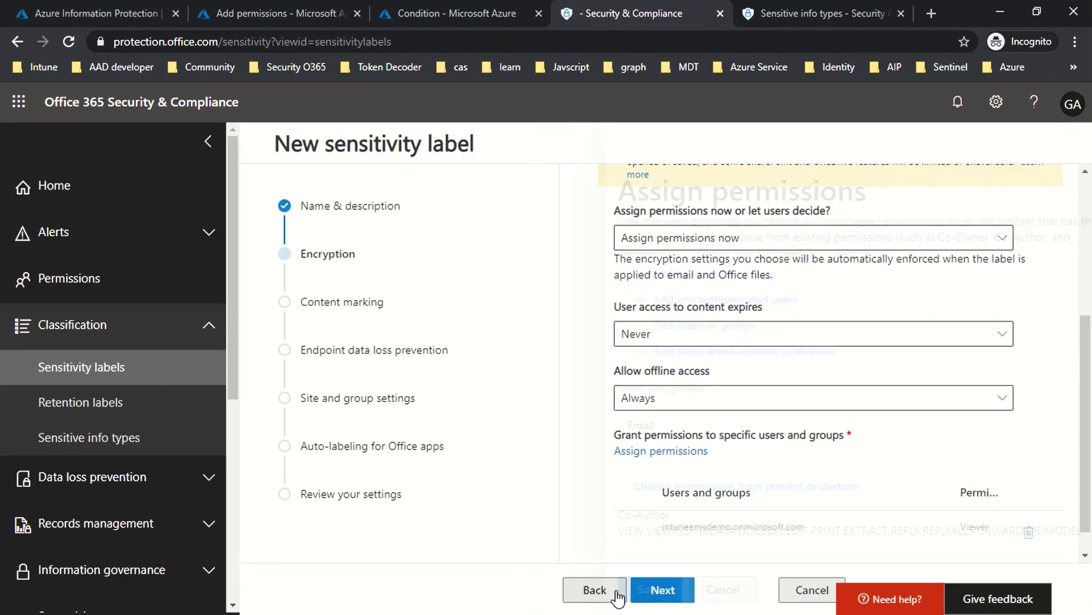
scroll(661, 480, down, 1)
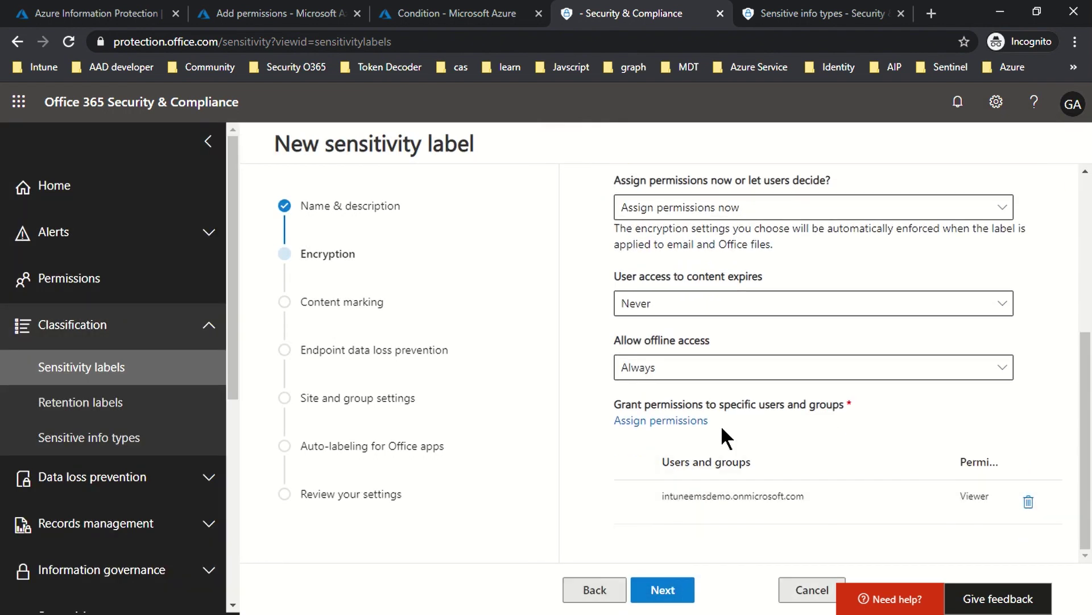
Switch to the Azure portal and select user-defined permissions (Preview) as the protection action type for the General label.
click(80, 22)
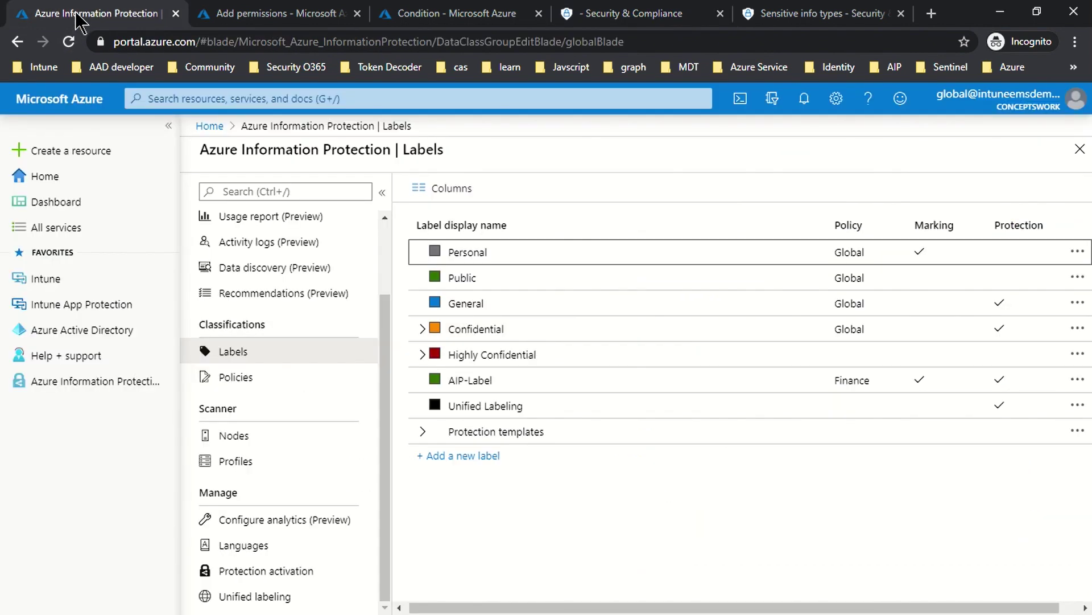
click(266, 20)
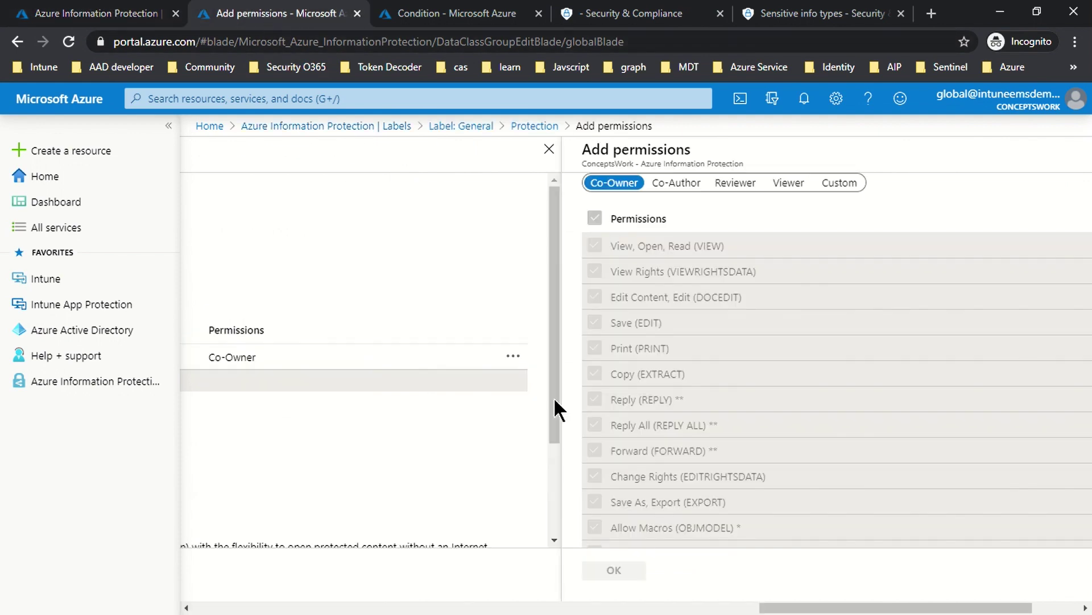
scroll(712, 414, up, 5)
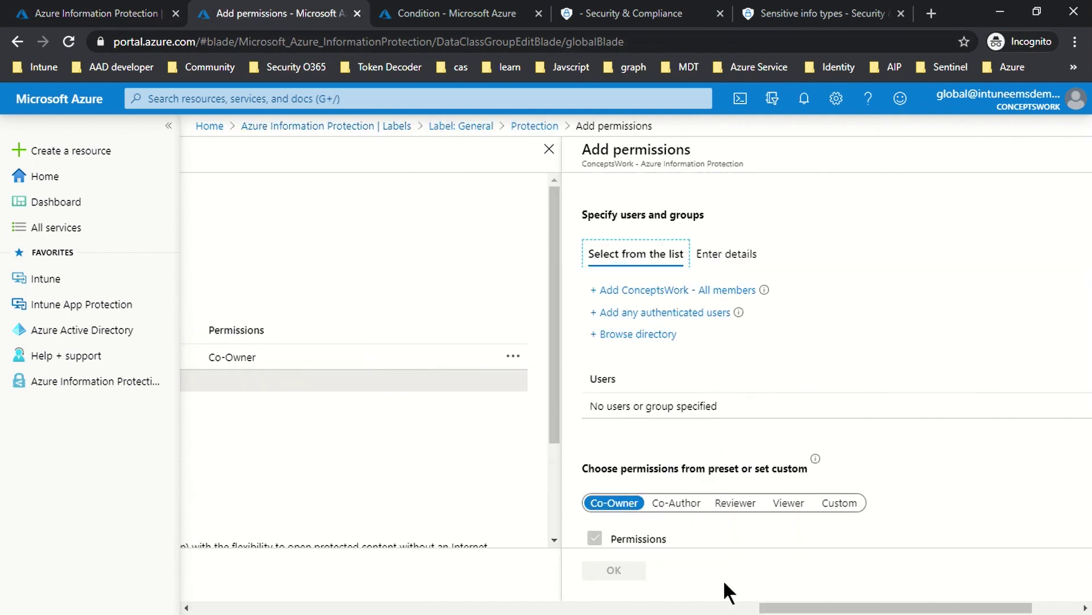
click(728, 608)
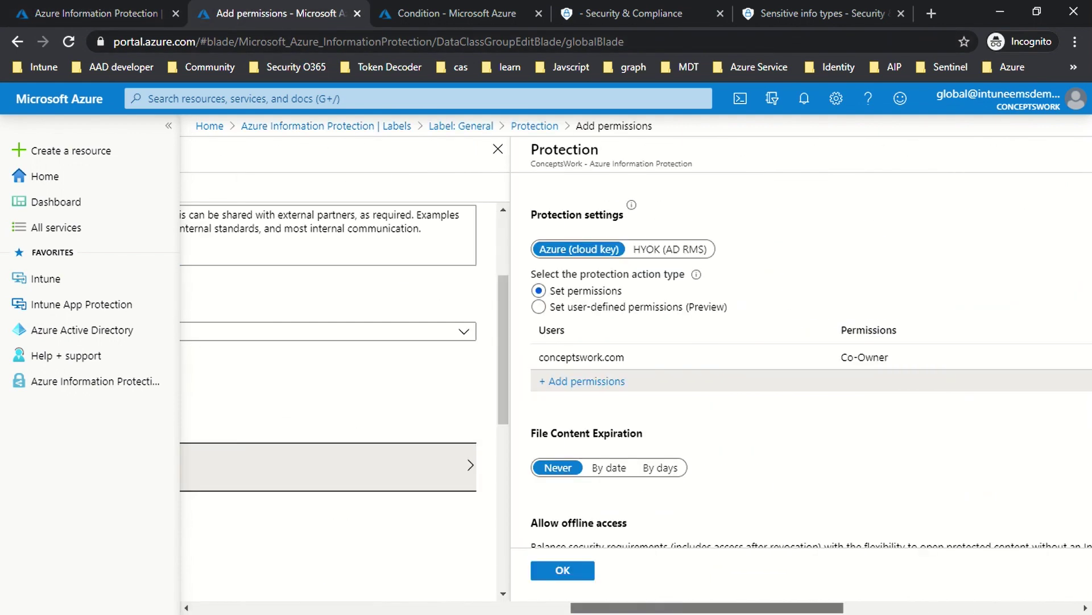
click(535, 306)
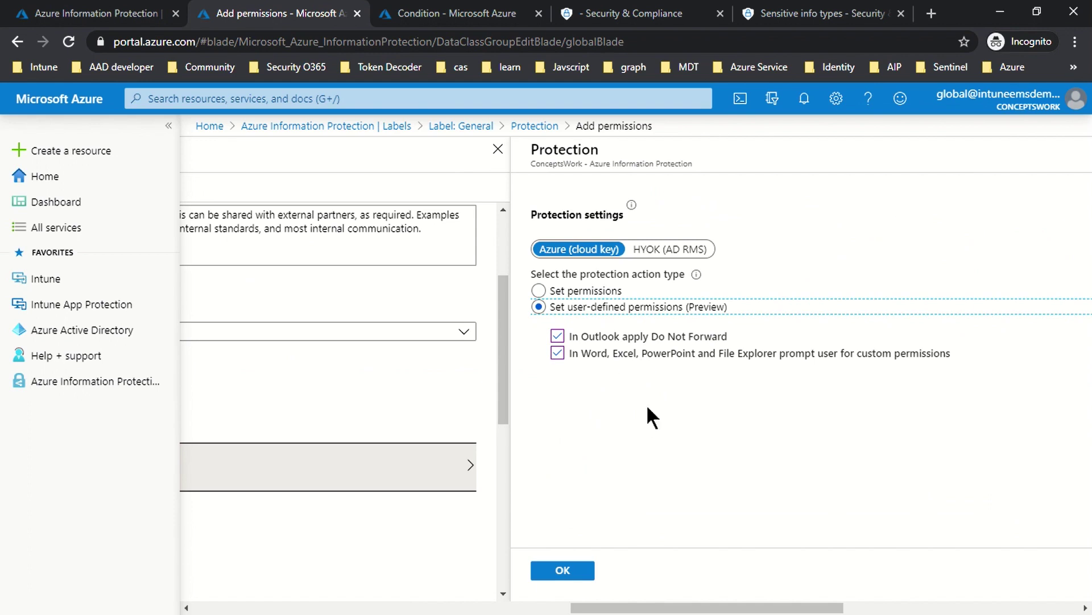
Return to the new sensitivity label in Security & Compliance and try letting users assign permissions, toggling the Outlook and Office app restriction options.
click(606, 15)
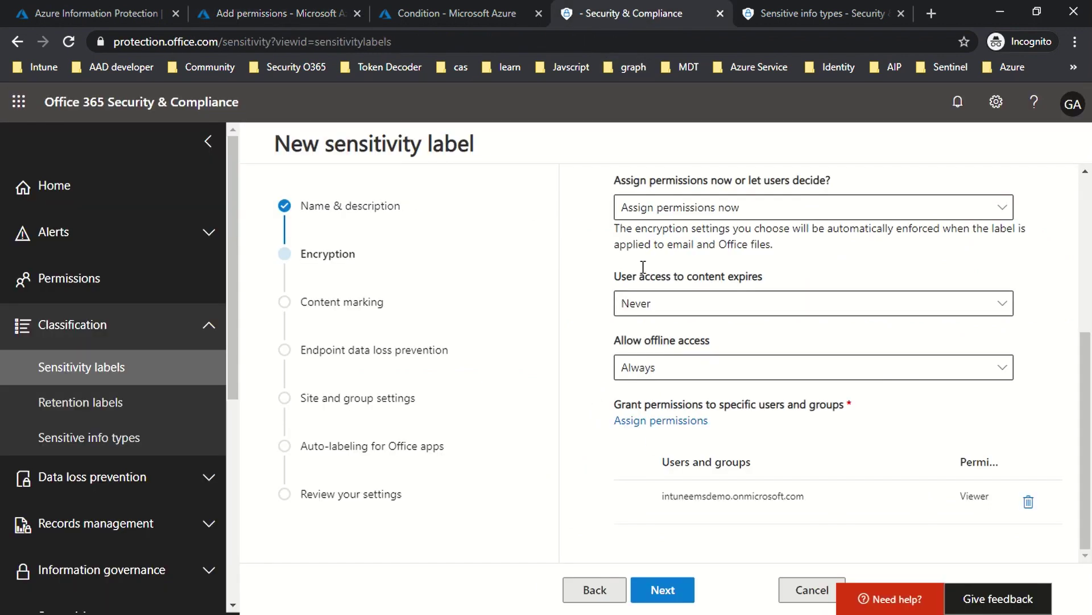
click(649, 217)
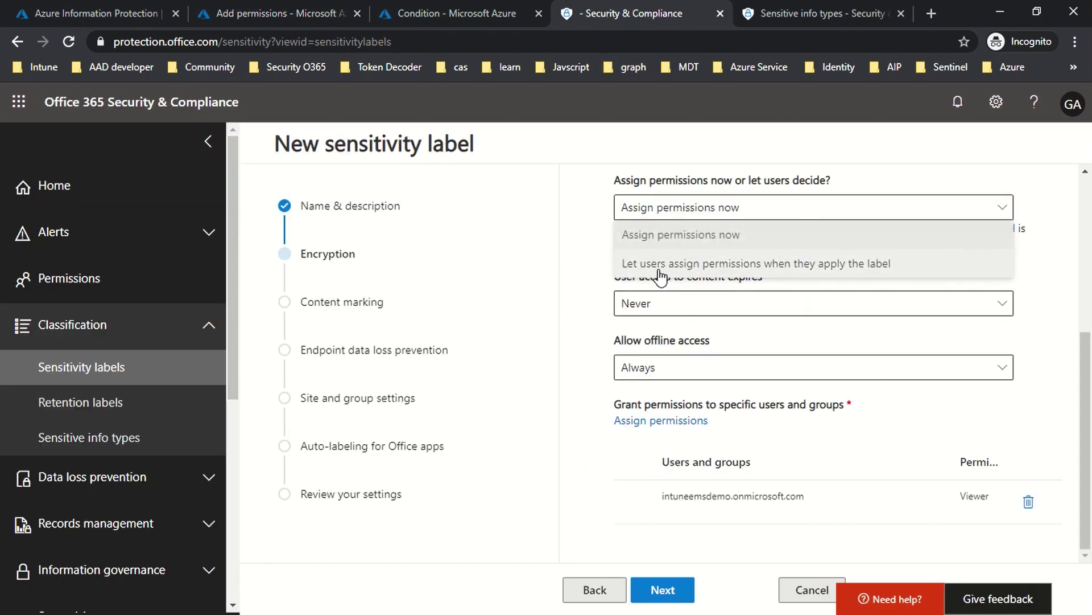
click(663, 268)
click(626, 485)
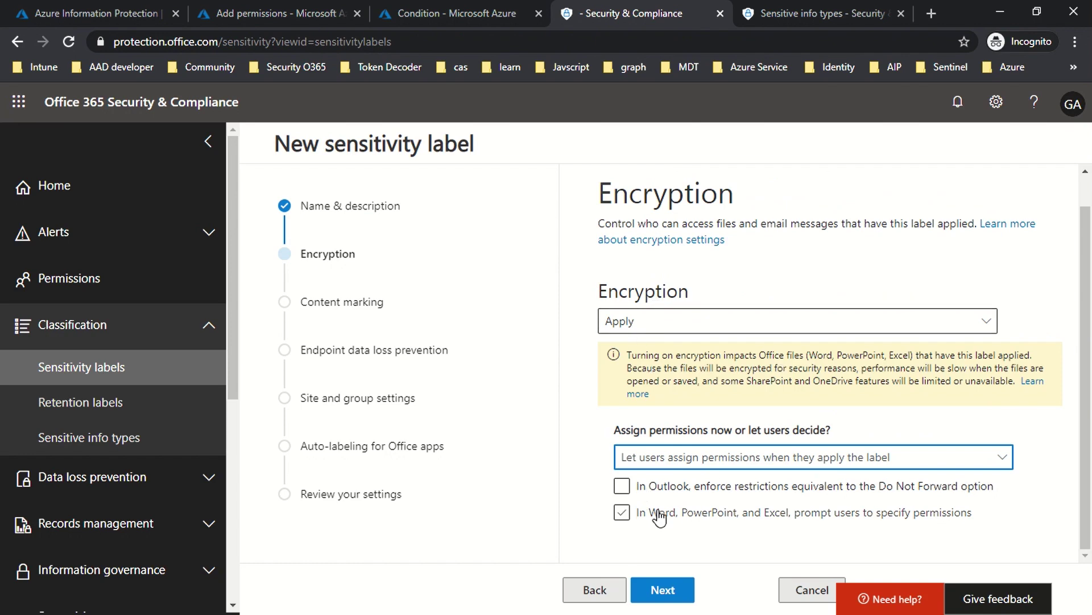
click(757, 512)
click(751, 488)
Compare the label's user-assigned permission options with the General label's protection settings in Azure, and close the extra Azure Information Protection tab.
click(302, 21)
click(612, 13)
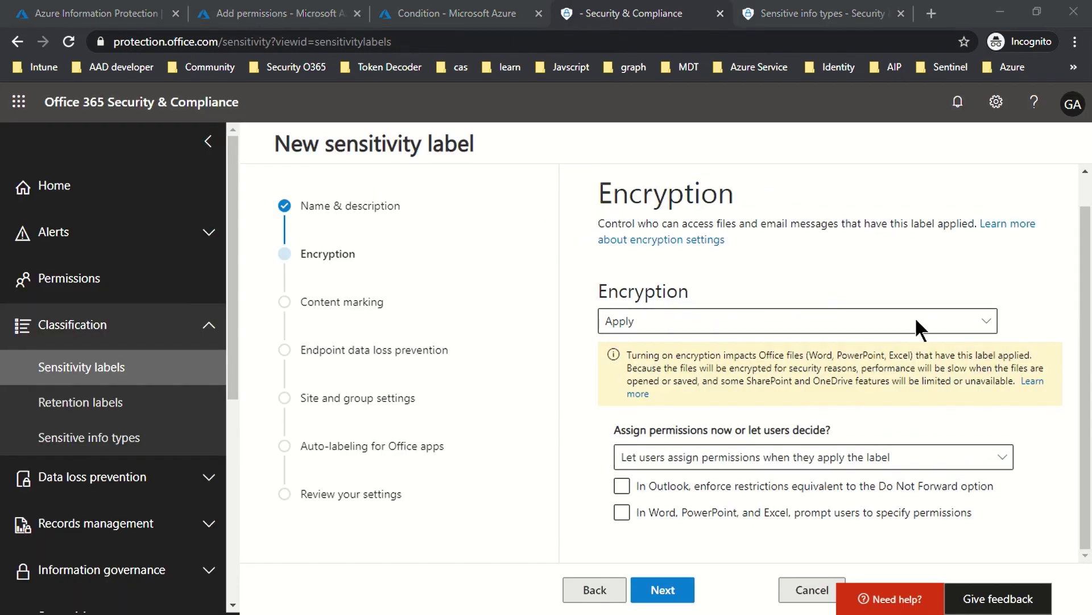
click(101, 20)
click(274, 11)
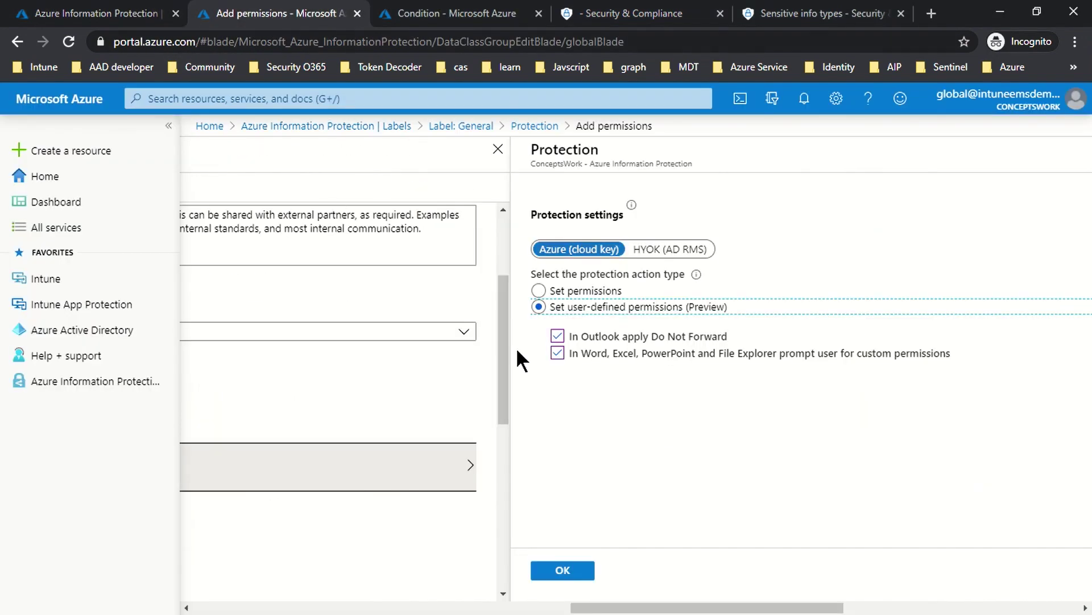
click(175, 13)
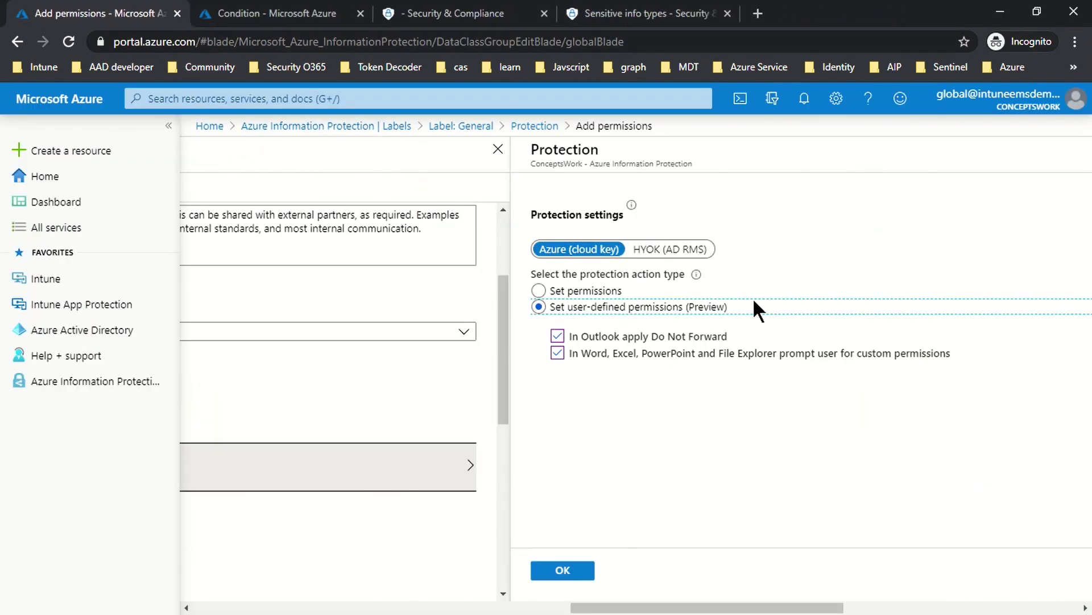
click(458, 14)
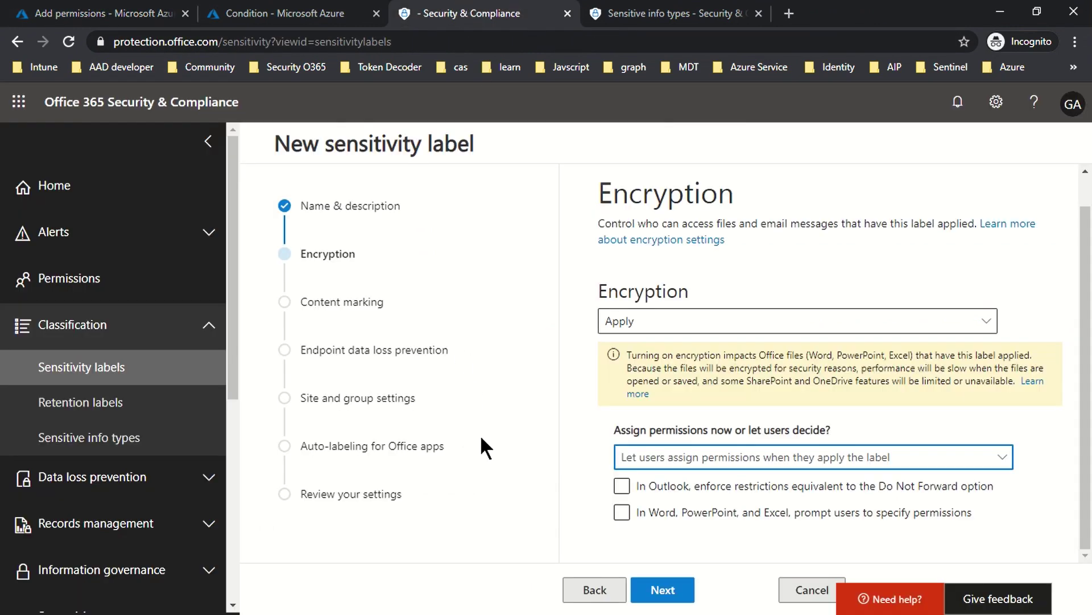
Review the encryption choices, set the label's permission assignment to Assign permissions now, and continue to content marking.
click(645, 323)
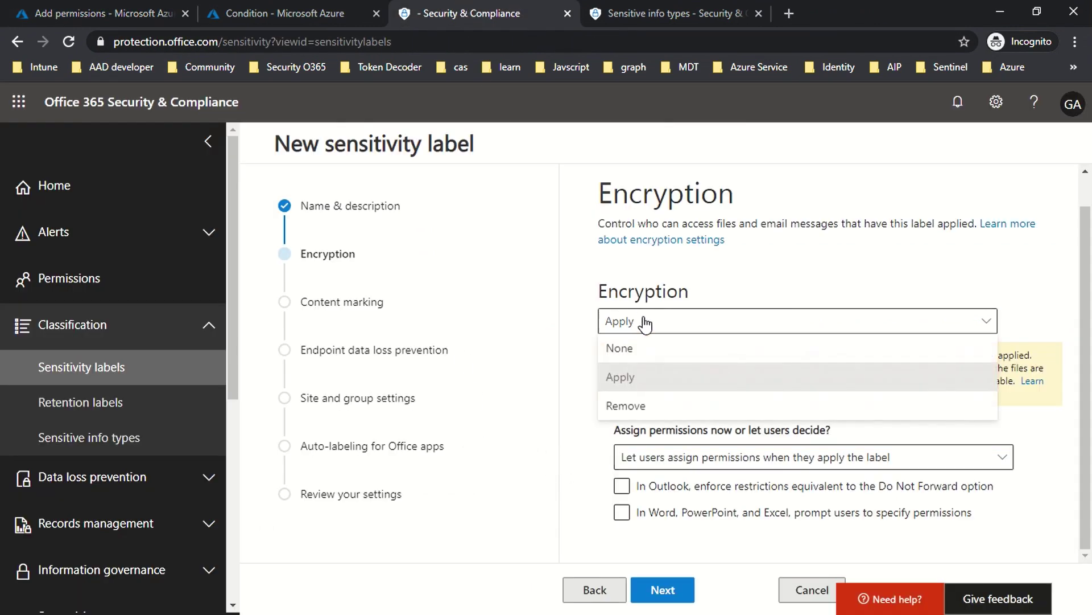
click(780, 262)
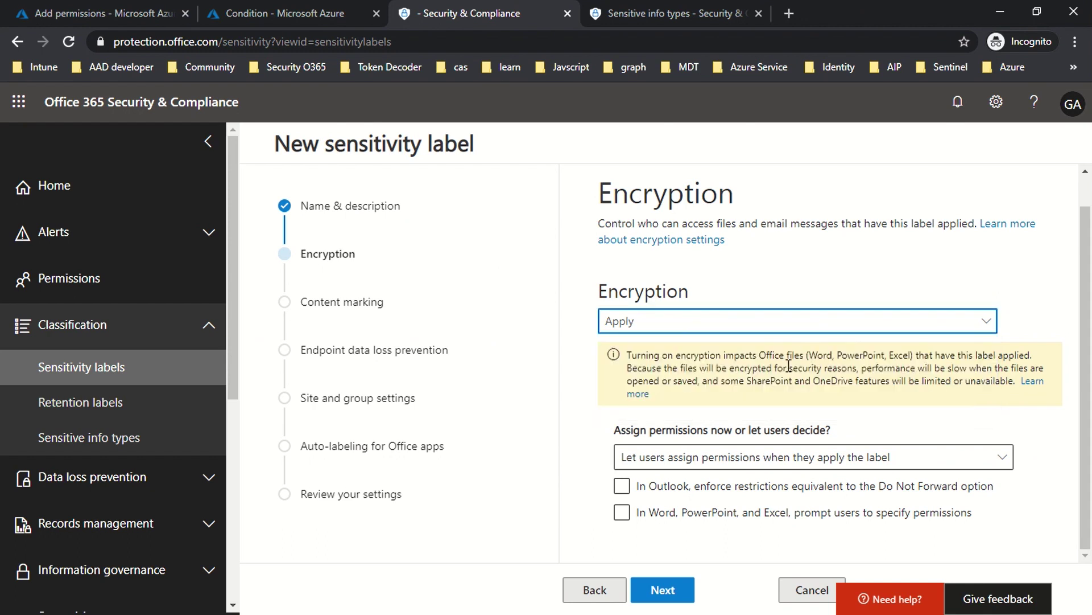
click(676, 466)
click(680, 483)
scroll(698, 482, down, 4)
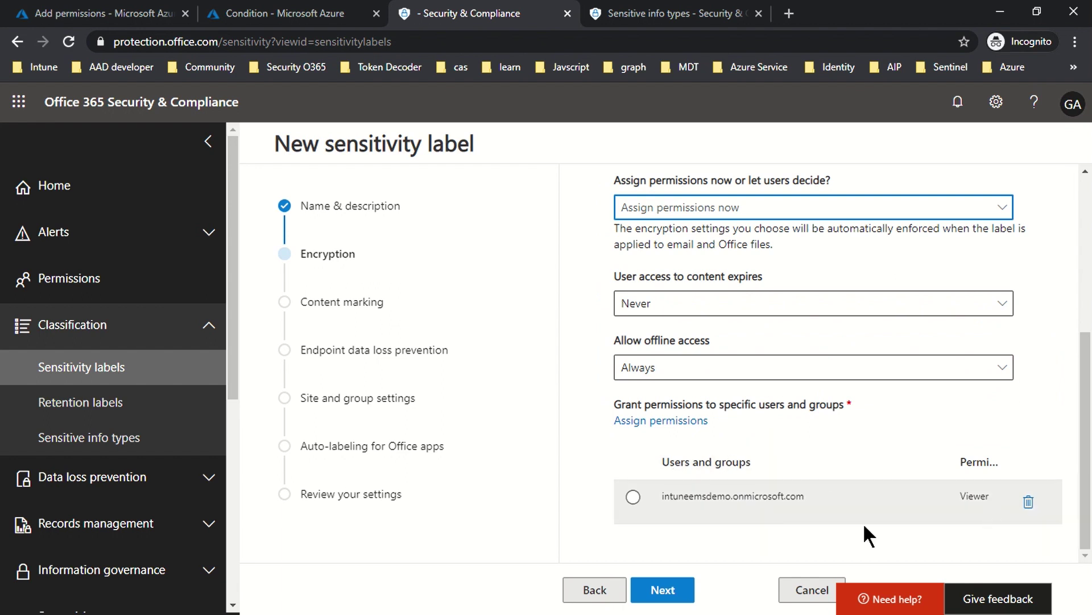
click(660, 595)
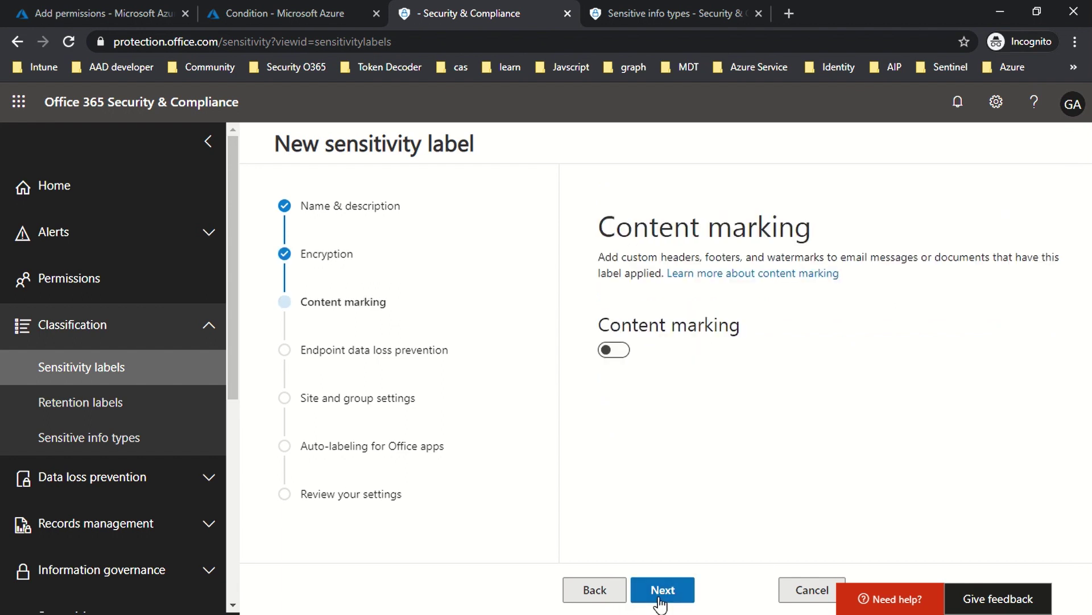
Turn on content marking and compare its watermark, header and footer options with the General label's visual marking settings in Azure.
click(615, 351)
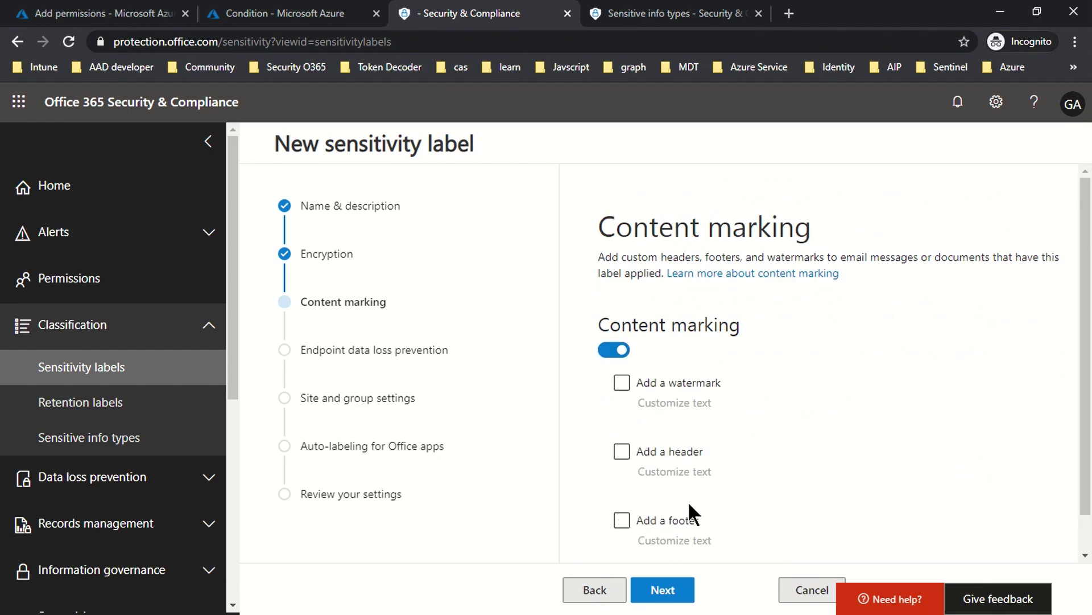
click(85, 14)
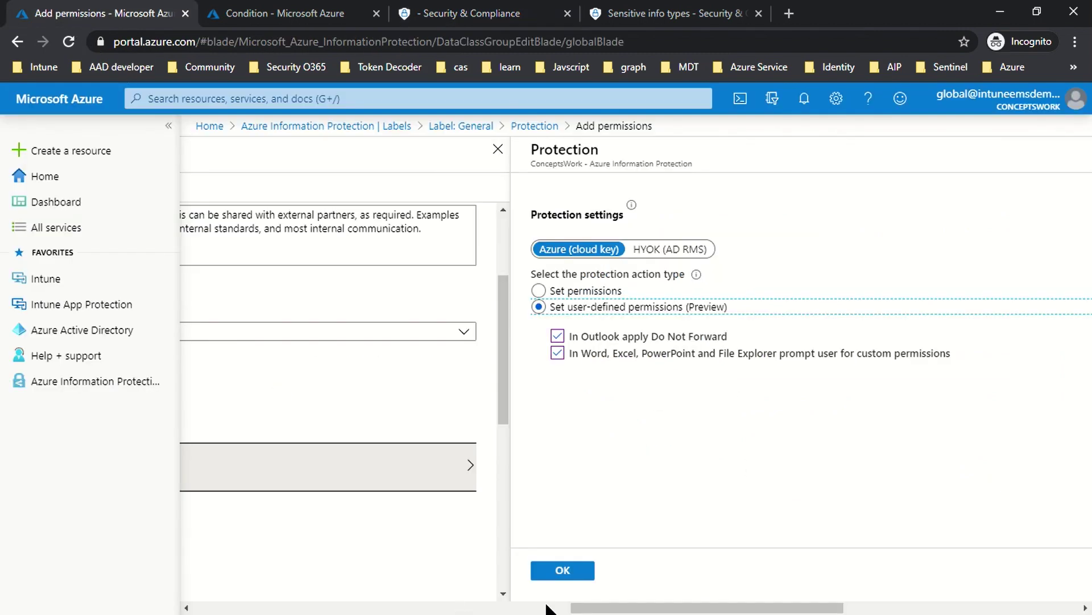
drag(604, 608, 518, 598)
scroll(646, 495, down, 6)
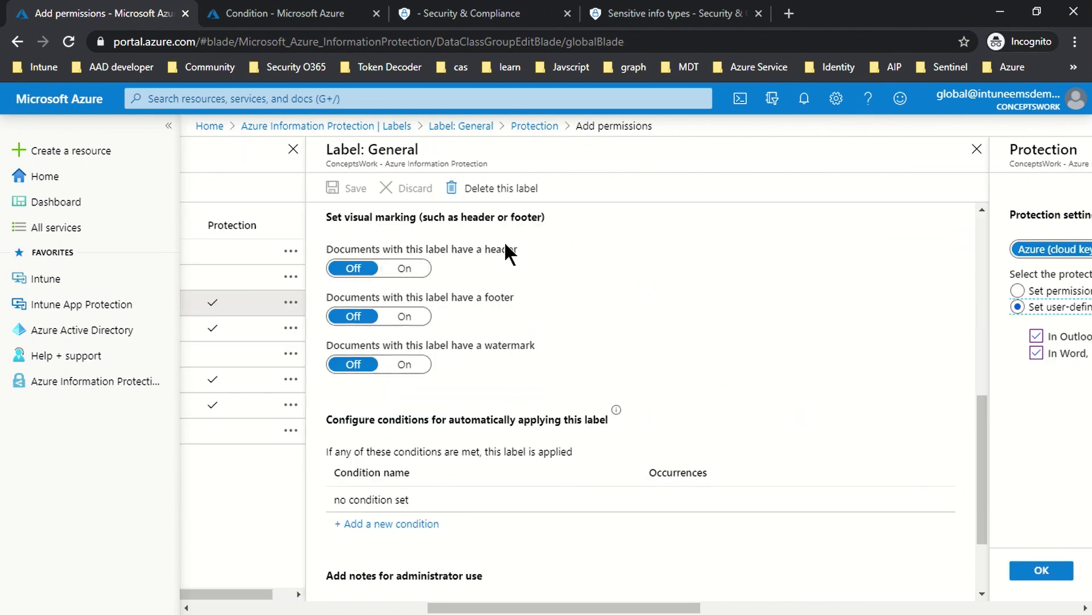
click(451, 14)
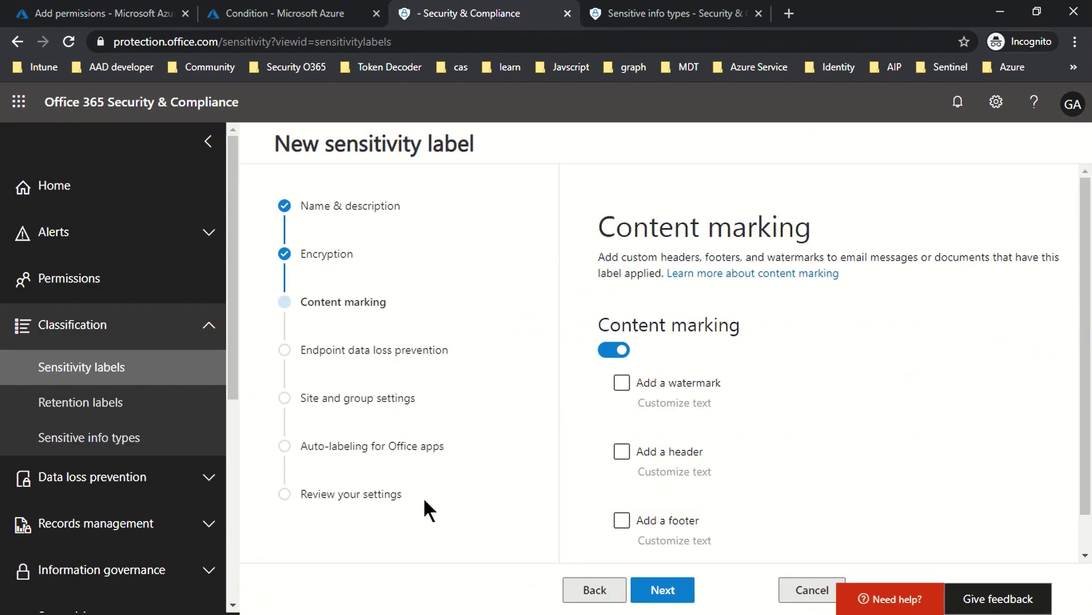
Turn content marking off and continue past endpoint data loss prevention with it switched off.
click(616, 308)
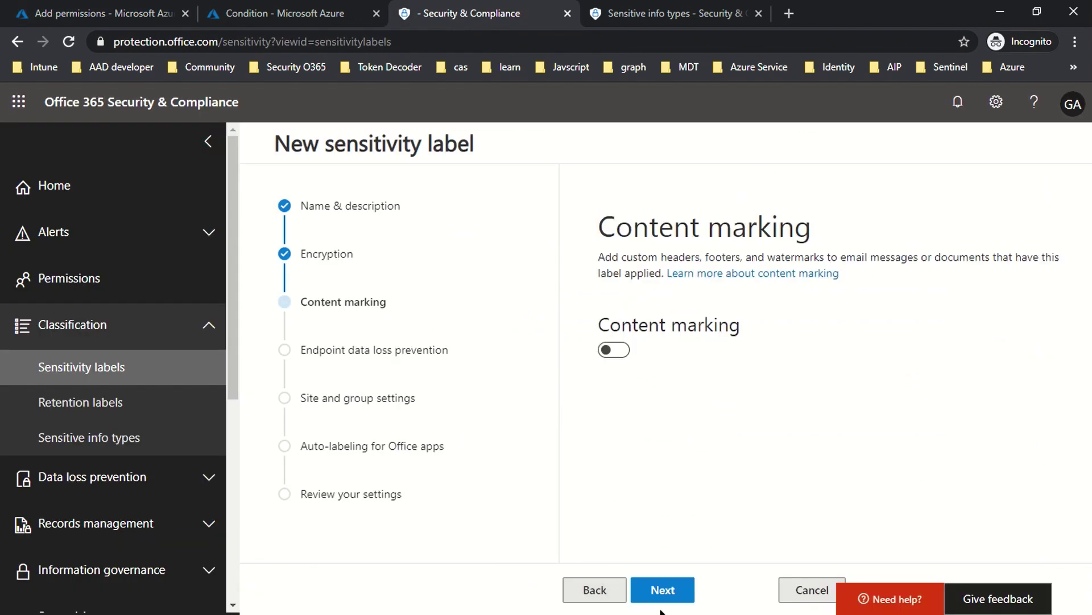
click(657, 592)
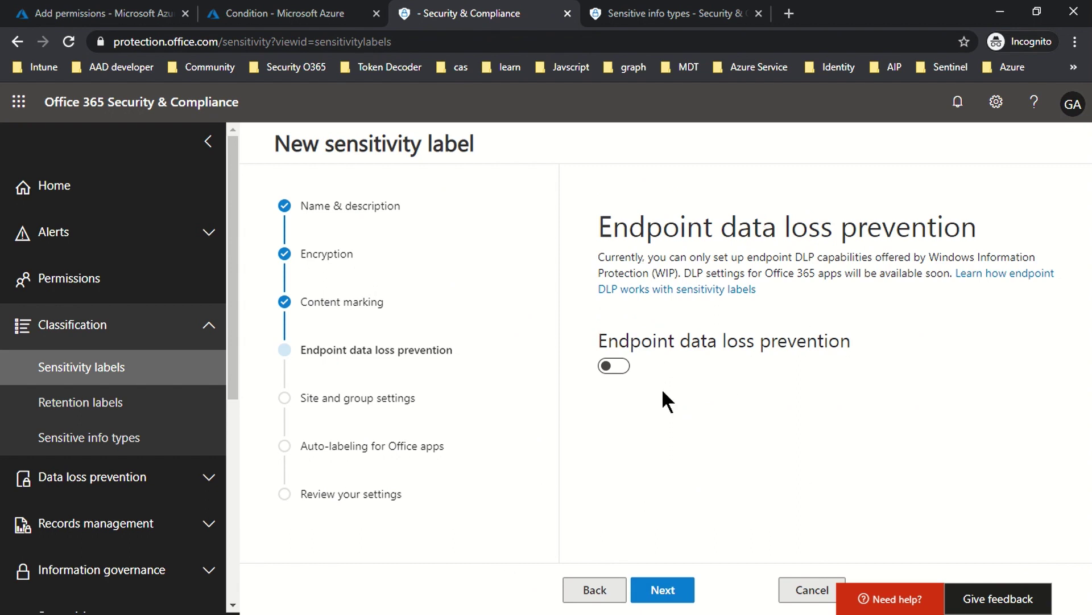
click(619, 366)
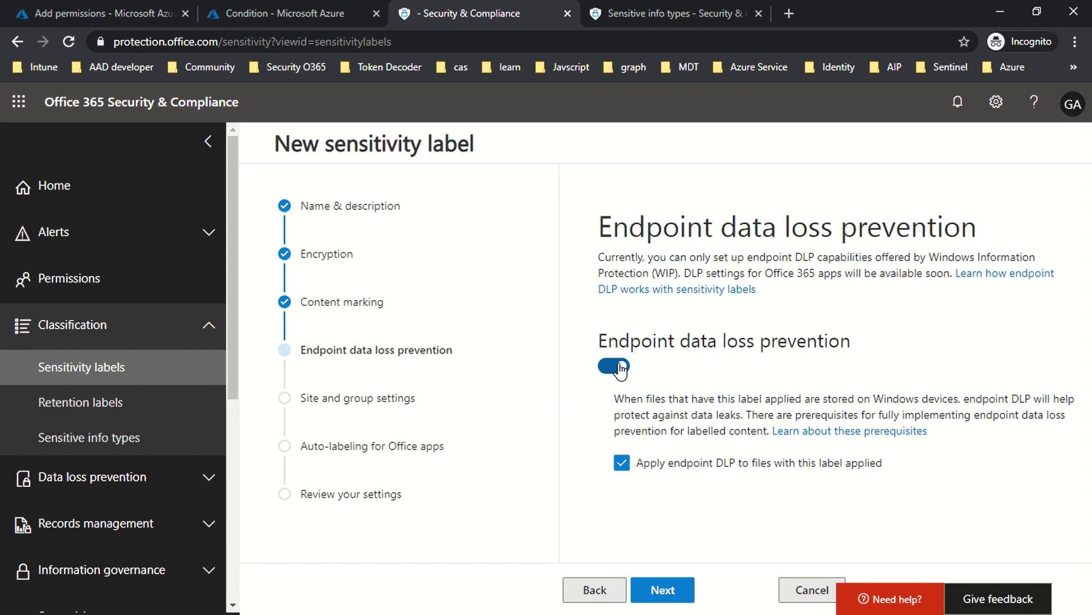
click(620, 367)
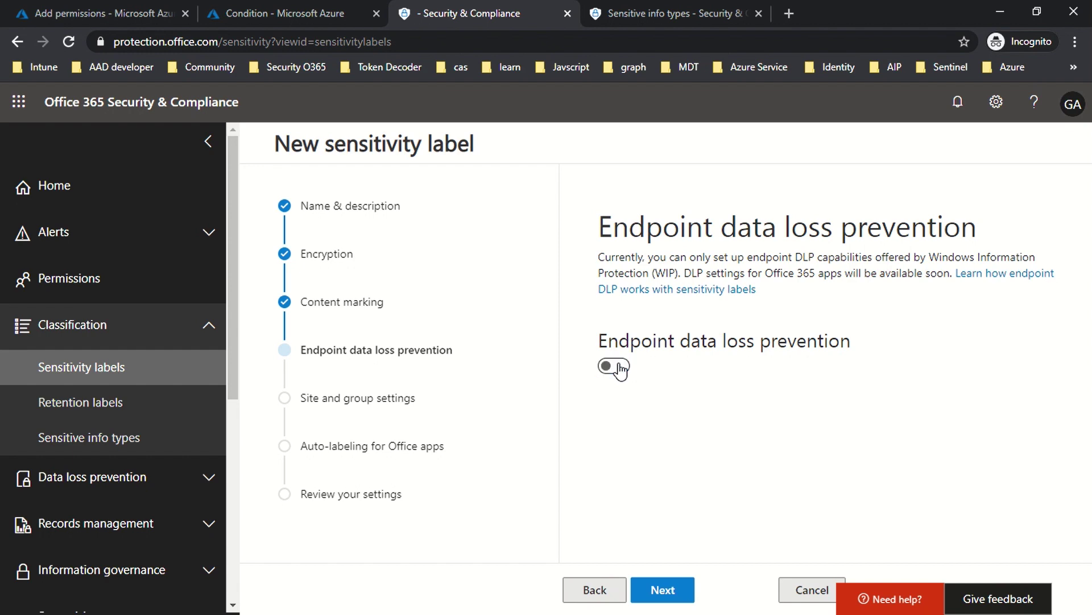
click(672, 589)
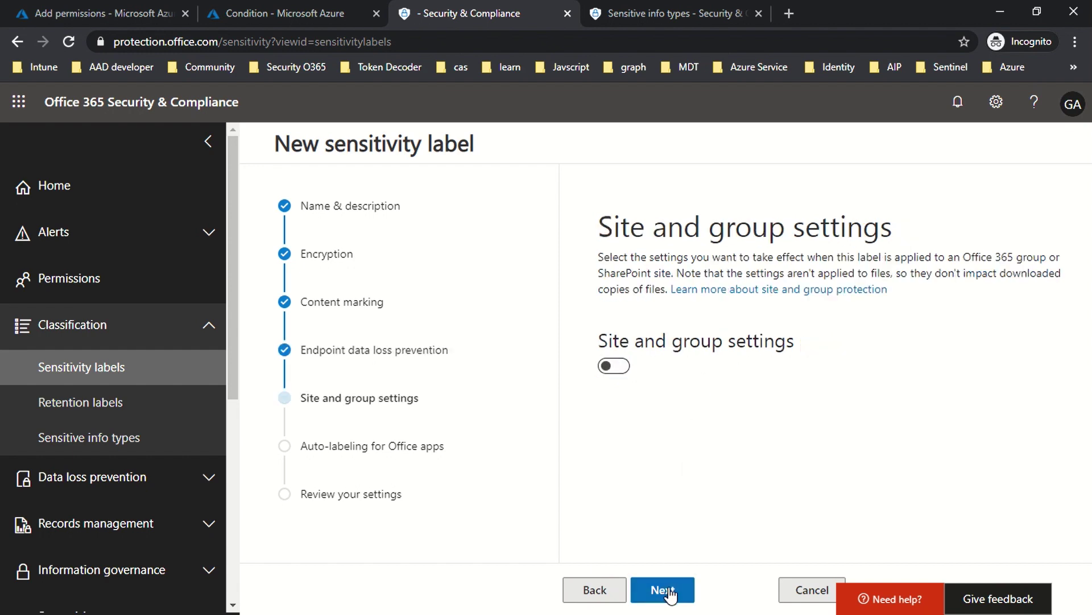
Preview the site and group settings, switch them off again, and continue to auto-labeling for Office apps.
click(615, 367)
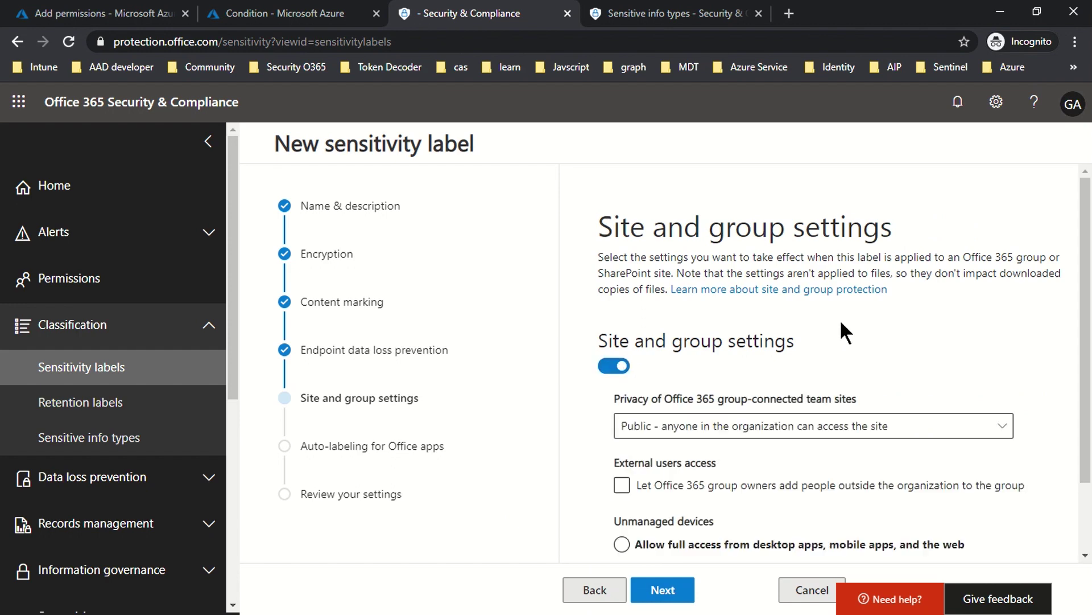
scroll(841, 327, down, 1)
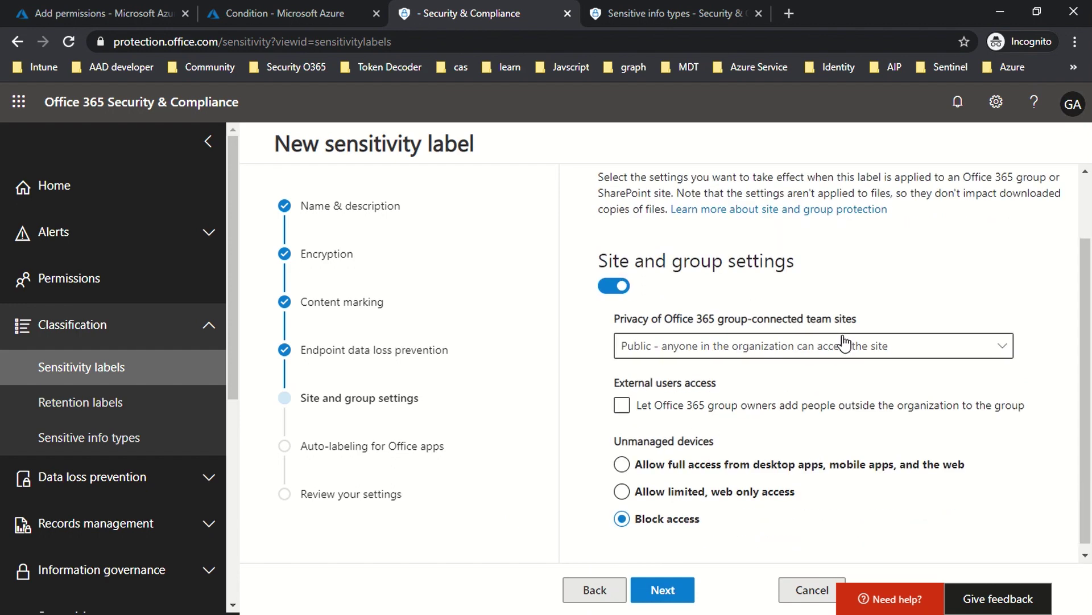
click(610, 289)
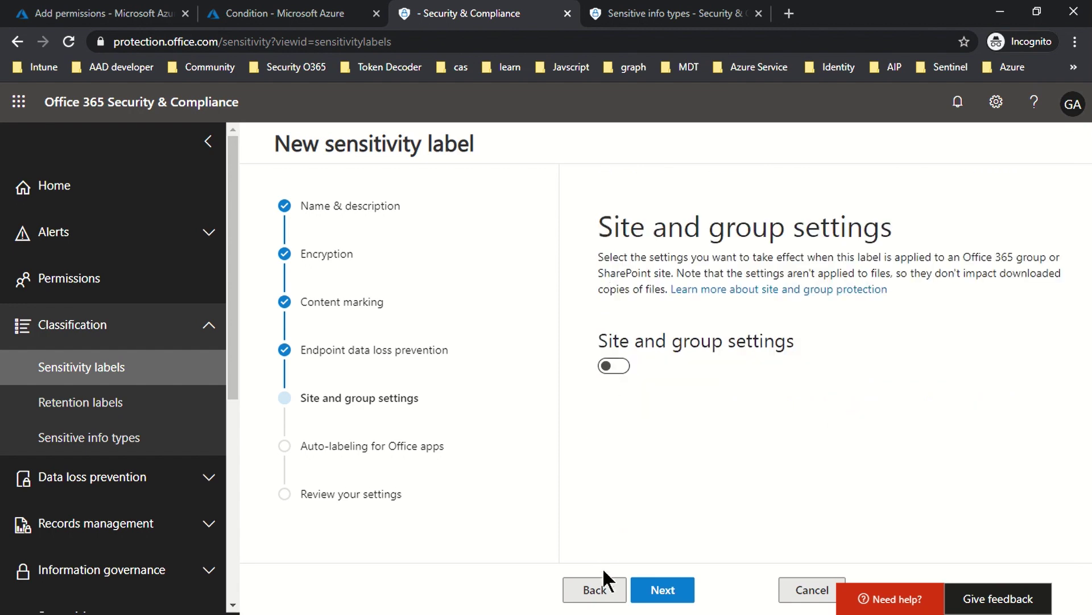
click(647, 593)
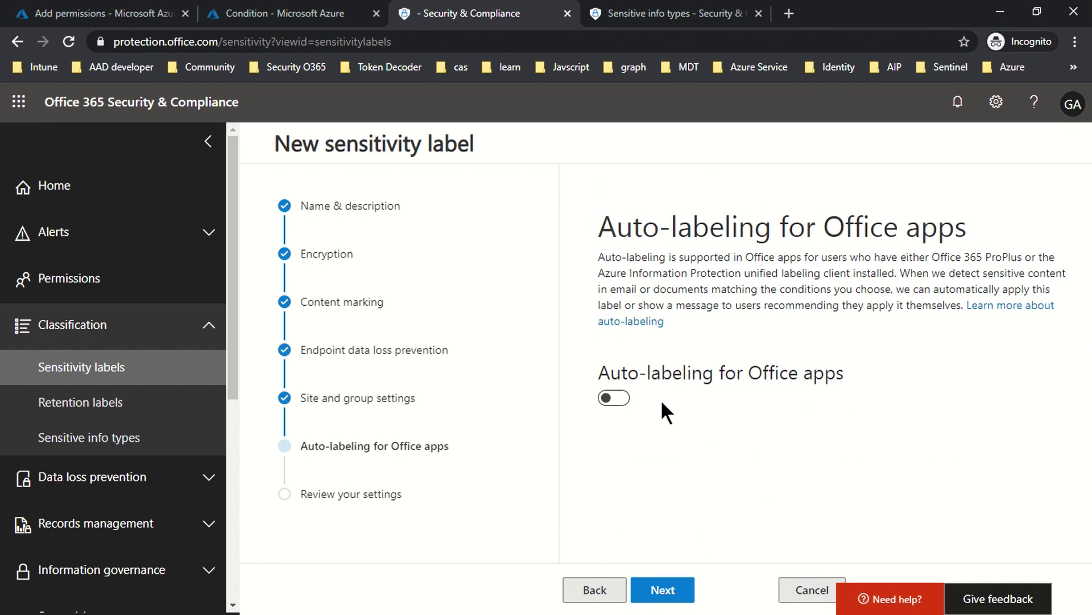
Open a new condition for the General label in the Azure portal, discarding the unsaved edits, to view its information types.
click(94, 14)
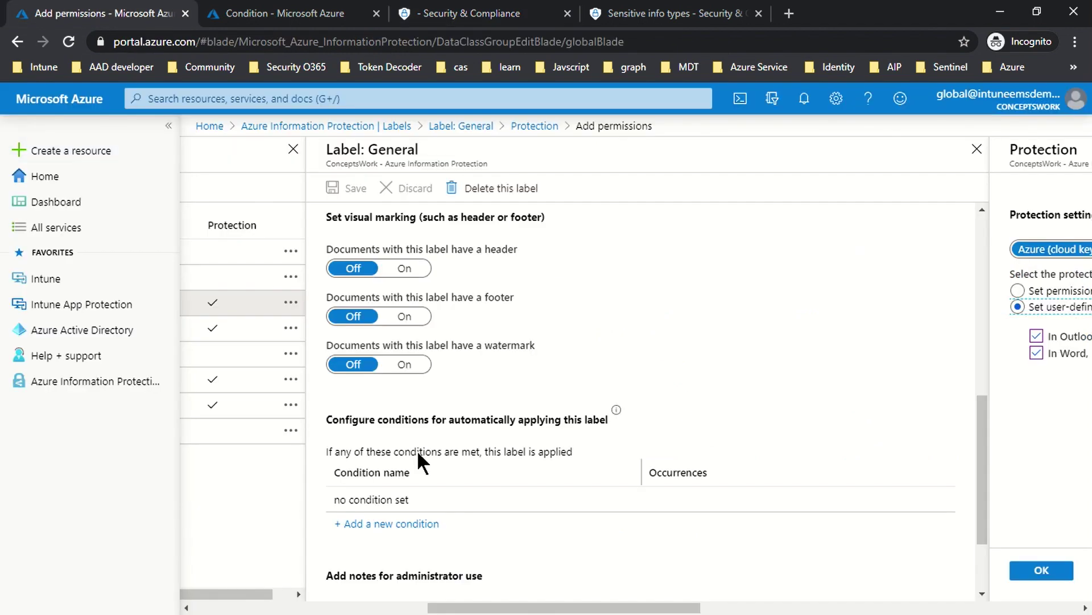
click(380, 519)
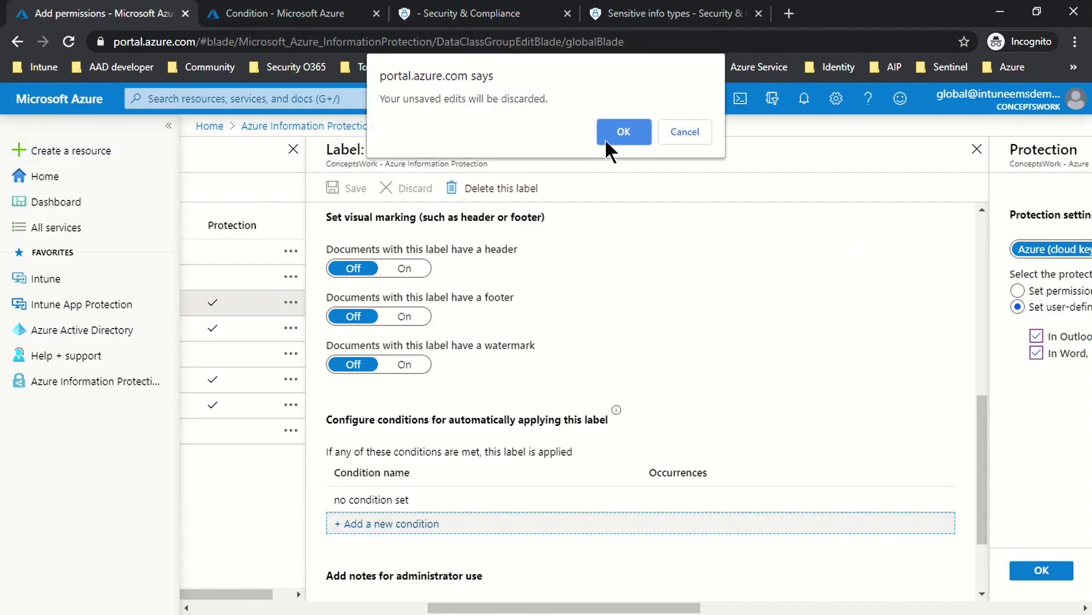
click(622, 132)
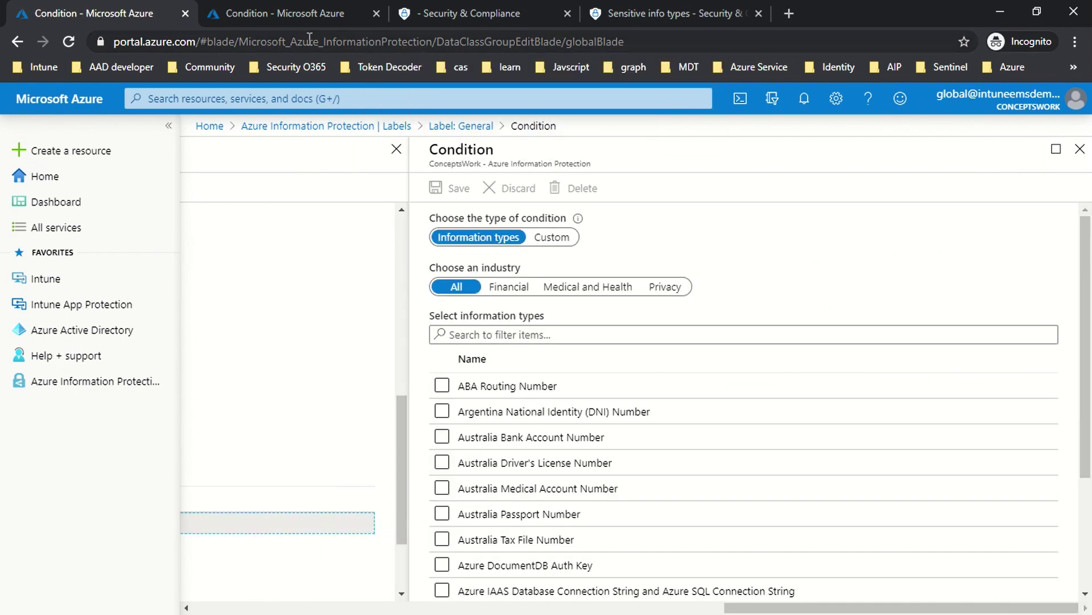
Return to the new sensitivity label in Security & Compliance, turn on auto-labeling for Office apps and add a Content contains condition.
click(478, 17)
click(618, 396)
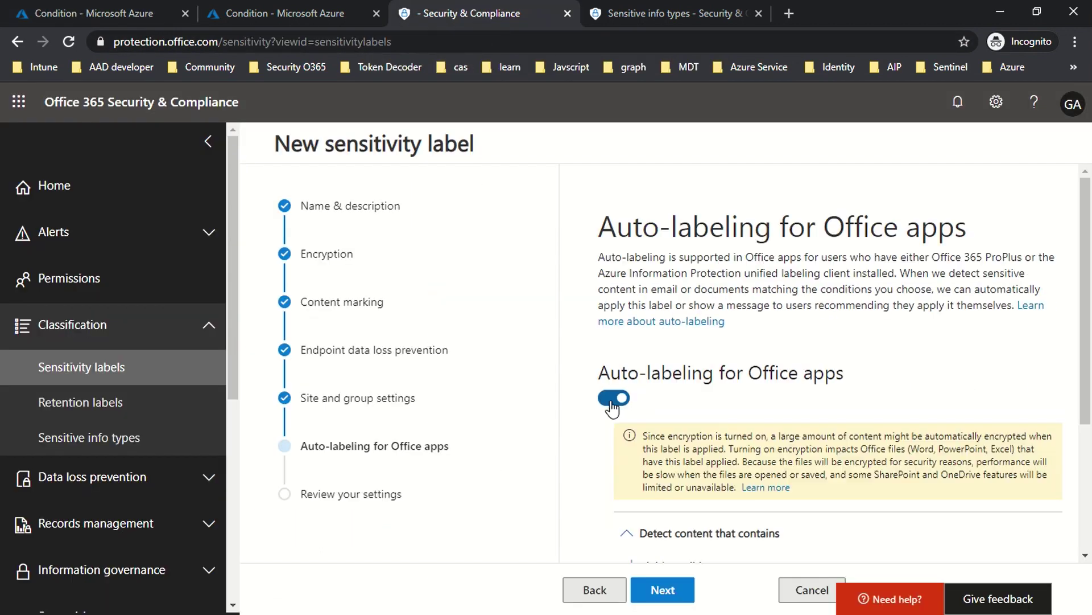
scroll(776, 353, down, 3)
scroll(772, 343, down, 1)
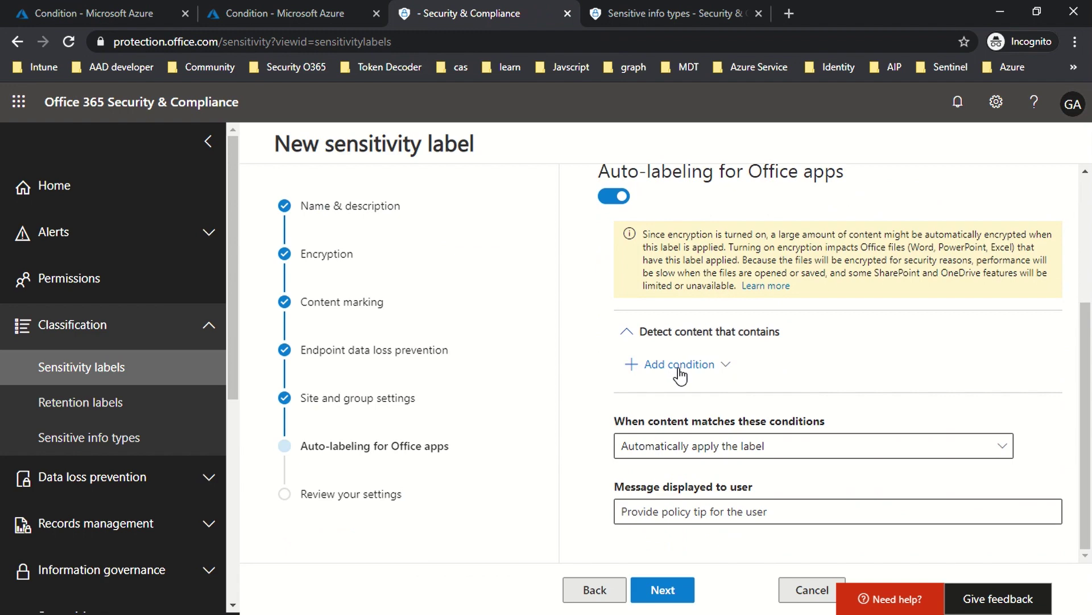
click(678, 368)
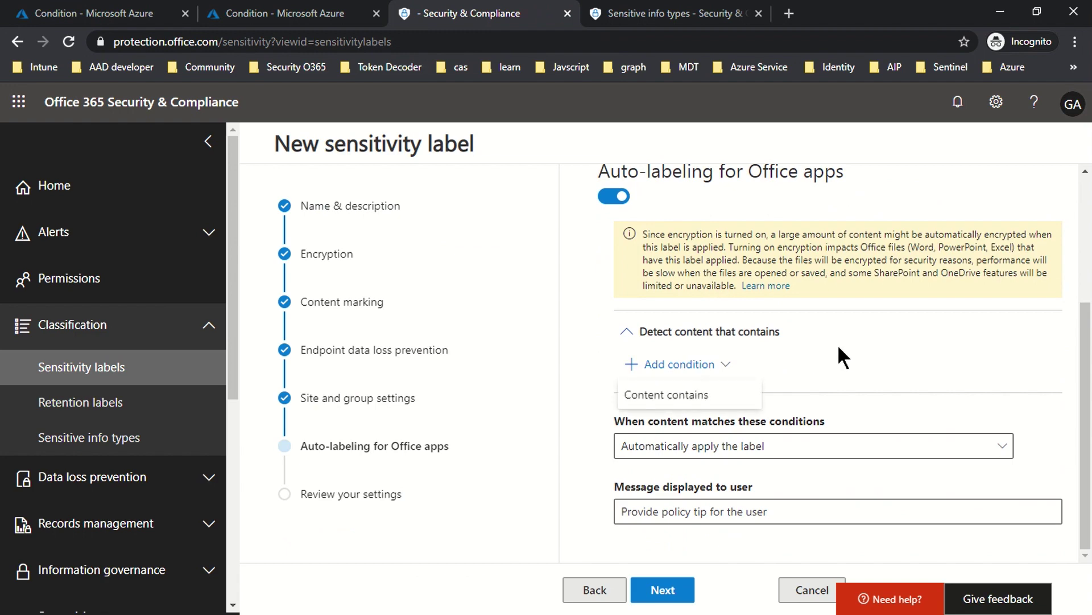
click(677, 398)
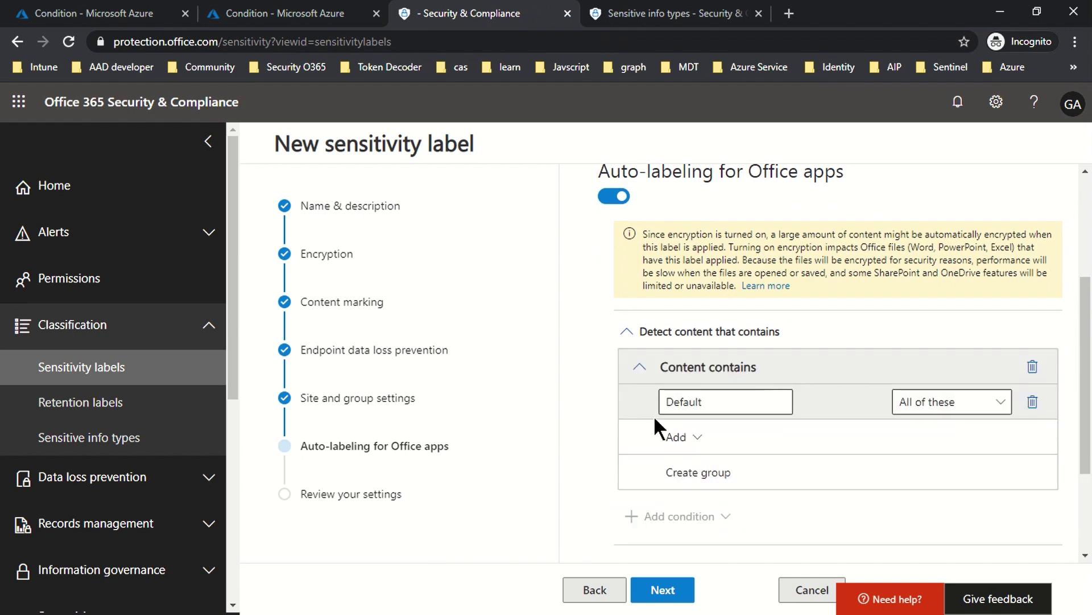
Find the Keyword - UL sensitive info type and add it to the Content contains condition's Default group.
click(676, 437)
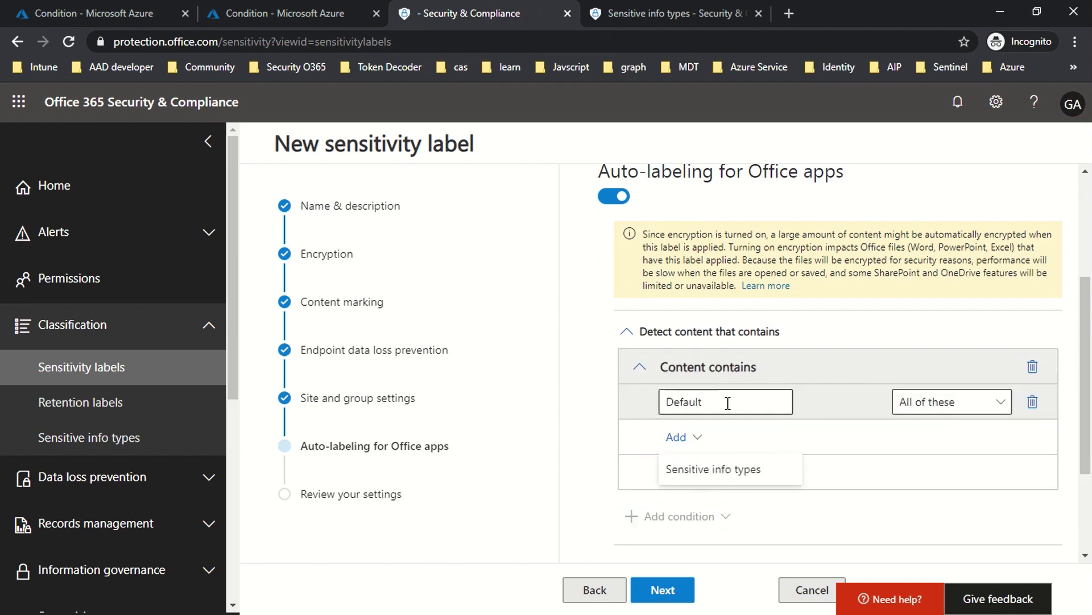
scroll(729, 424, down, 1)
click(693, 359)
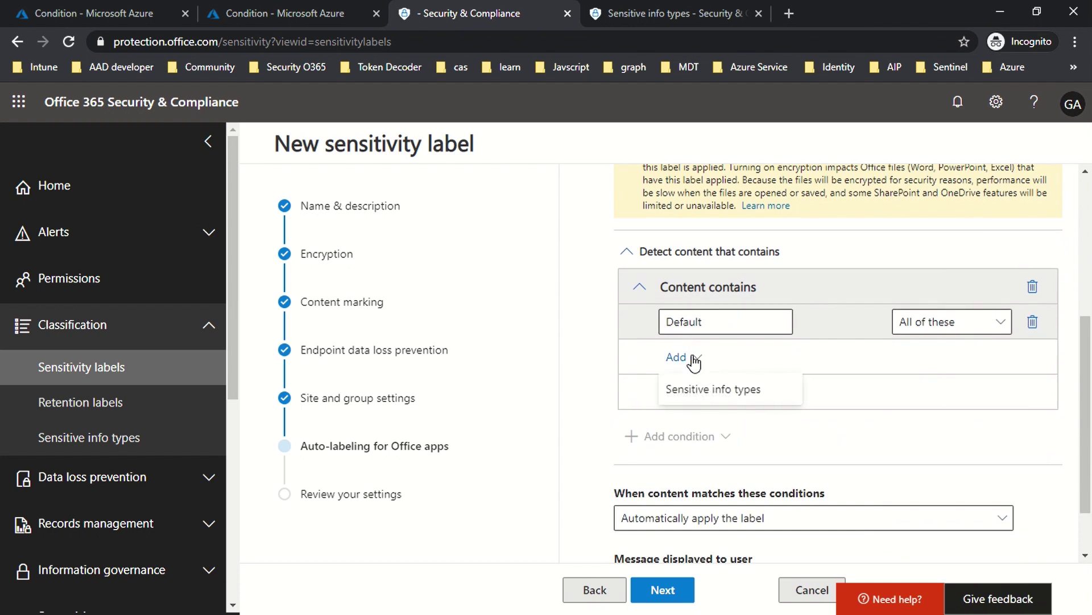
click(699, 399)
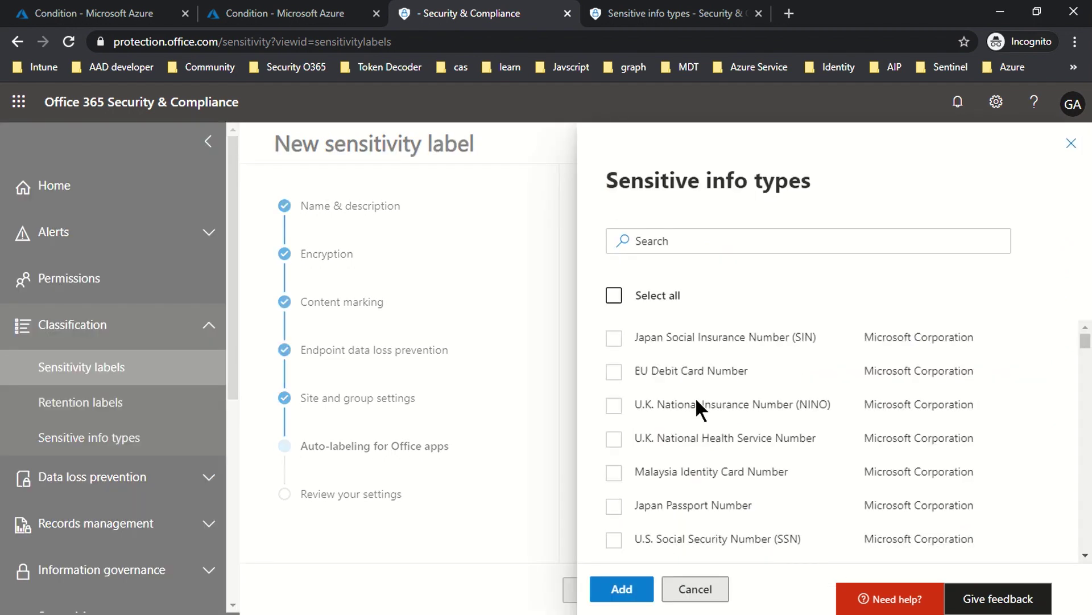
click(658, 239)
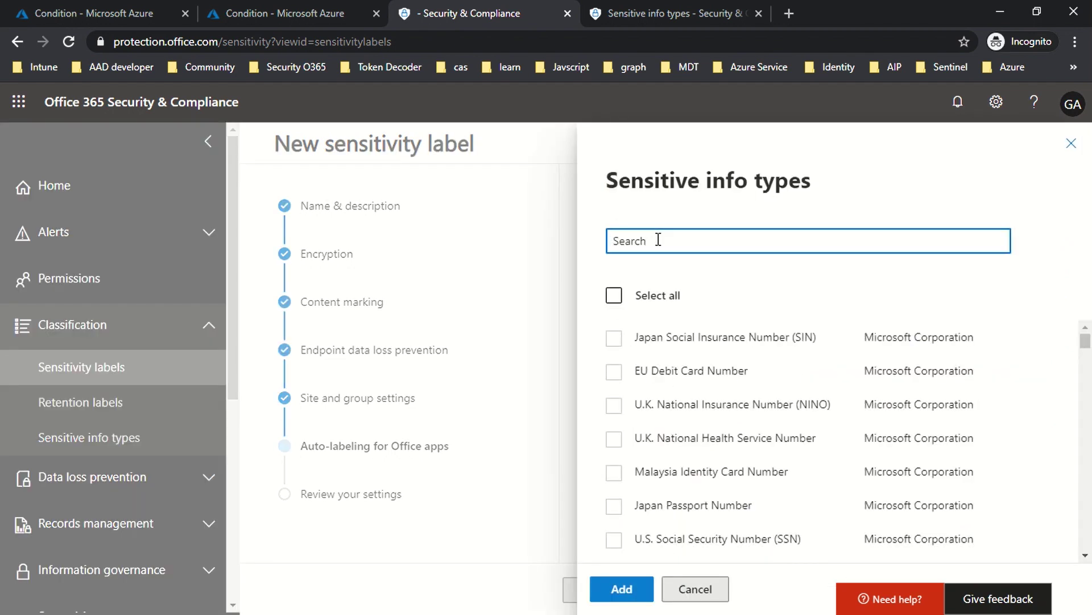
text(Keyword)
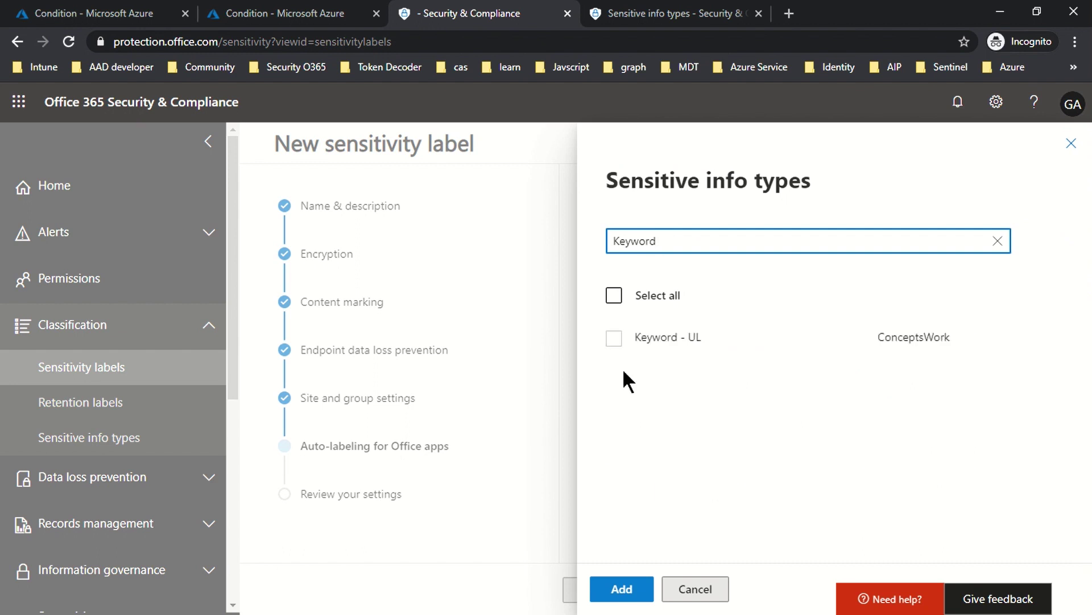
click(615, 341)
click(626, 586)
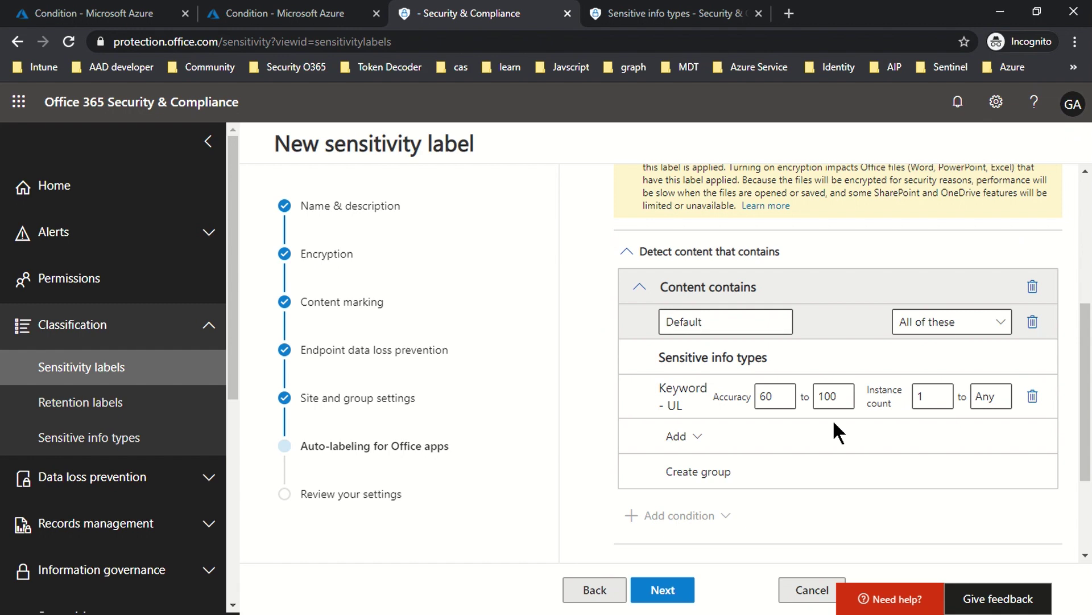
Check the label application options, keep Automatically apply the label without a policy tip, and continue to the settings review.
scroll(826, 393, down, 3)
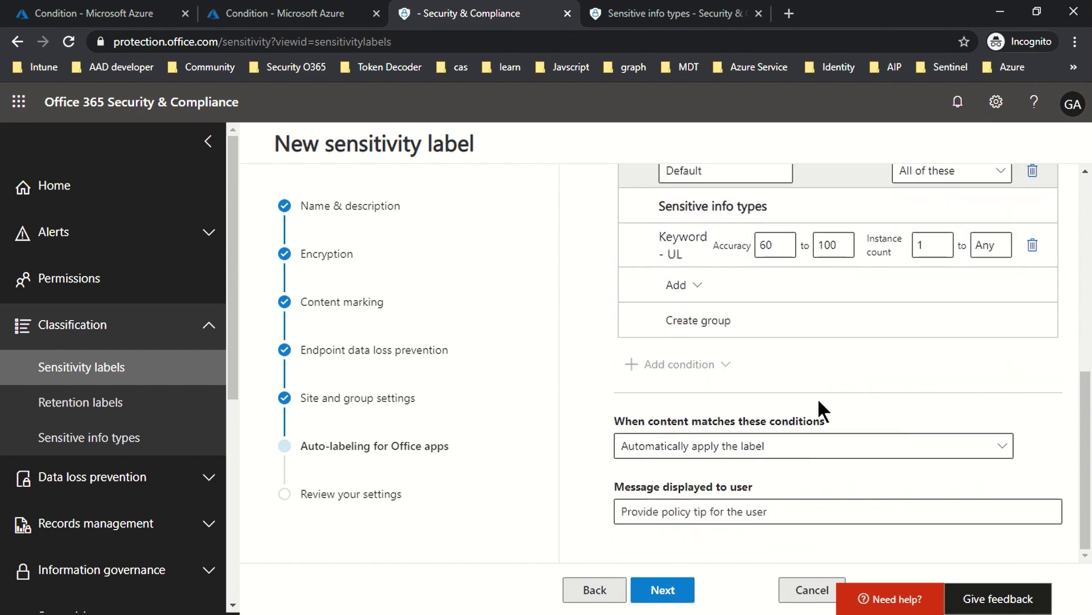
click(664, 458)
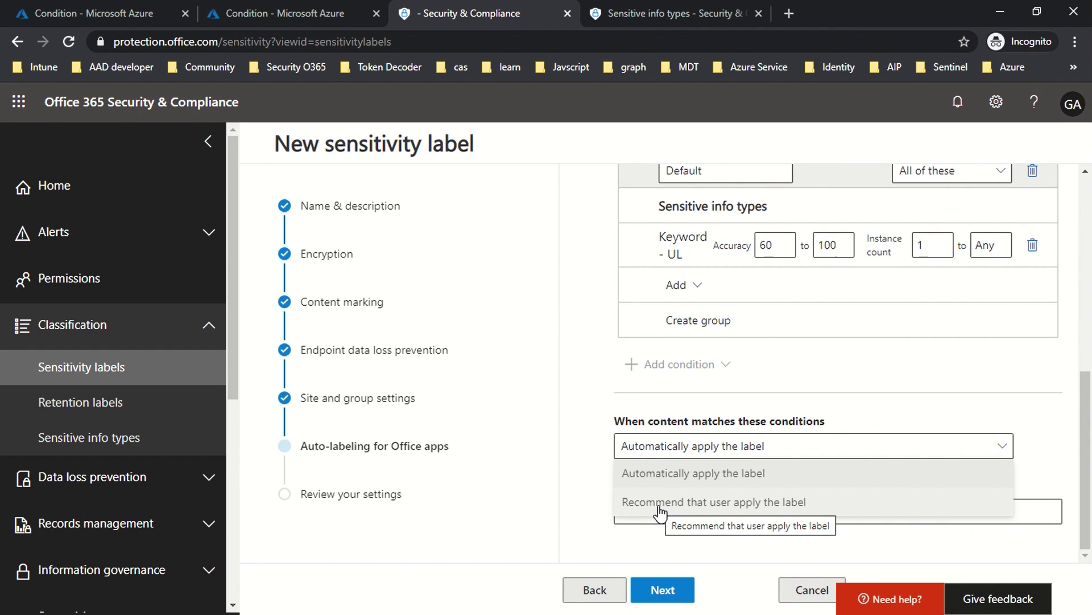
click(585, 428)
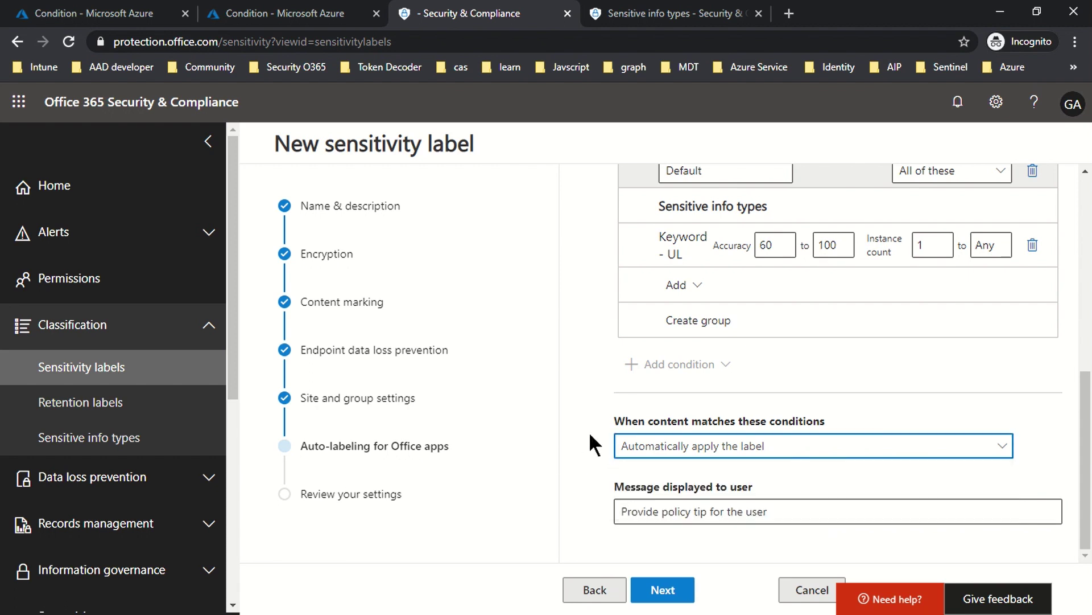
click(664, 510)
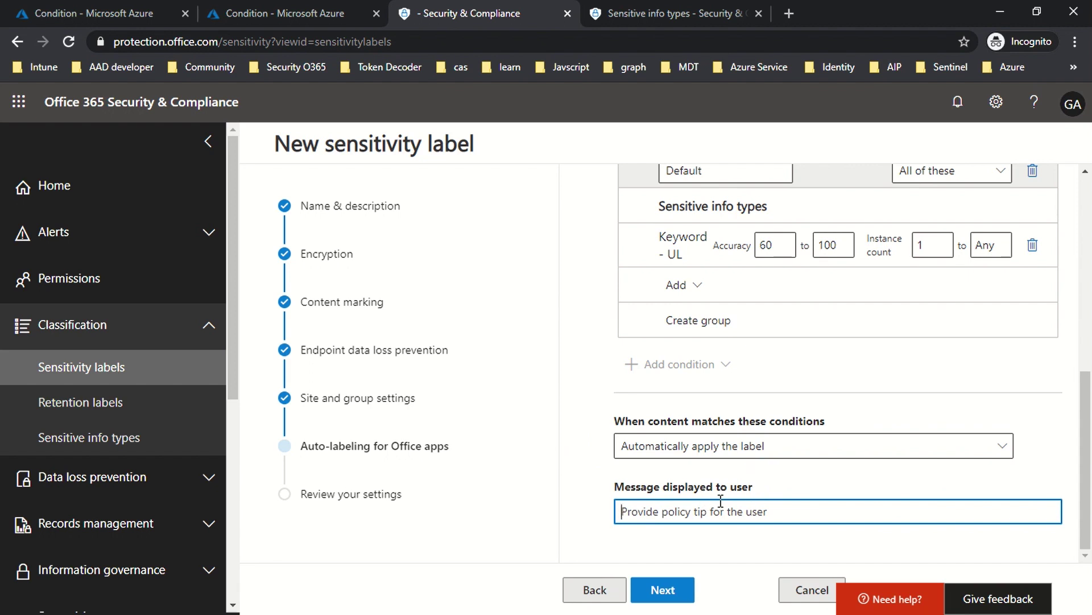
click(592, 487)
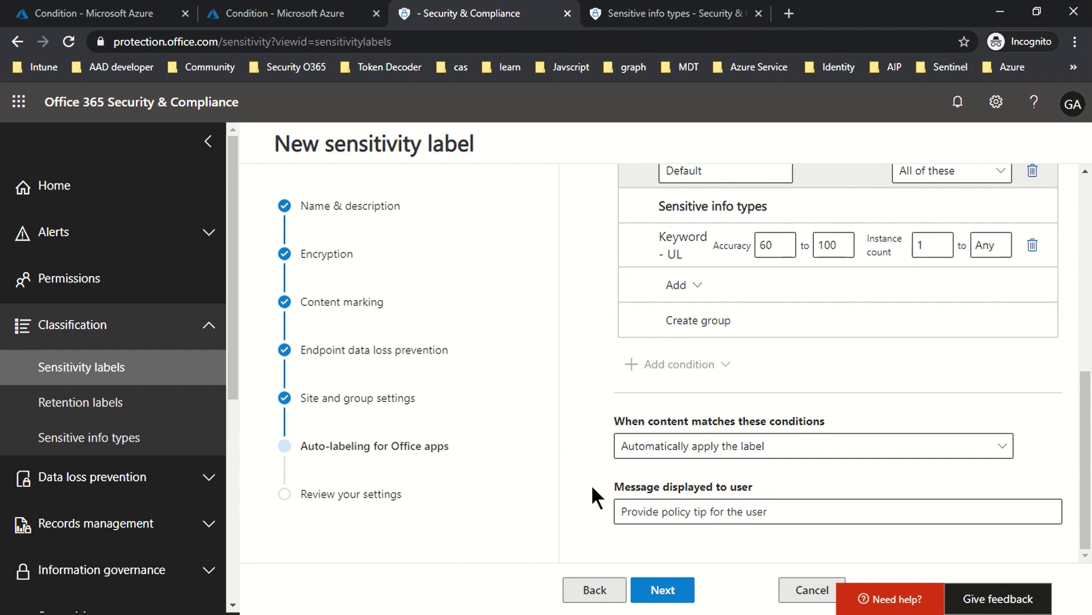
scroll(734, 484, up, 4)
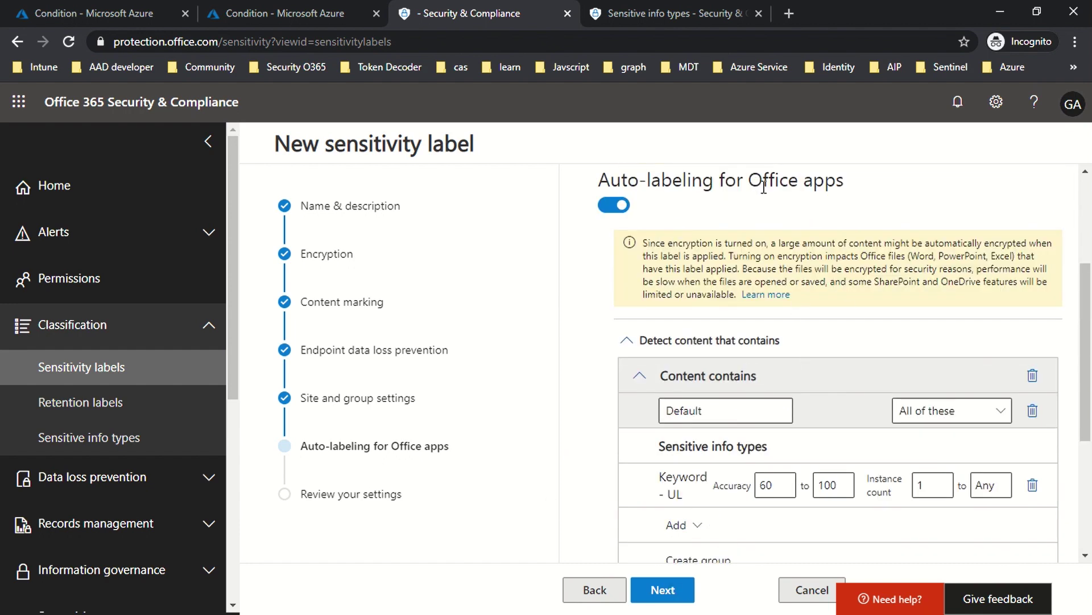
click(663, 590)
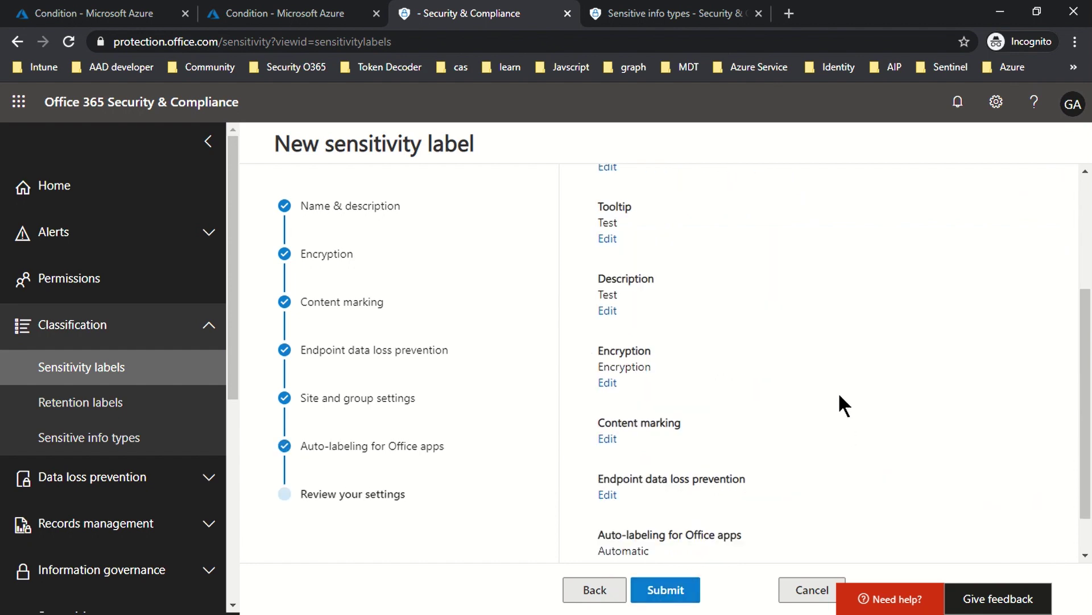
Review the First-UL label's settings, submit the label and finish the wizard.
scroll(842, 404, down, 1)
scroll(842, 404, up, 4)
scroll(823, 384, down, 4)
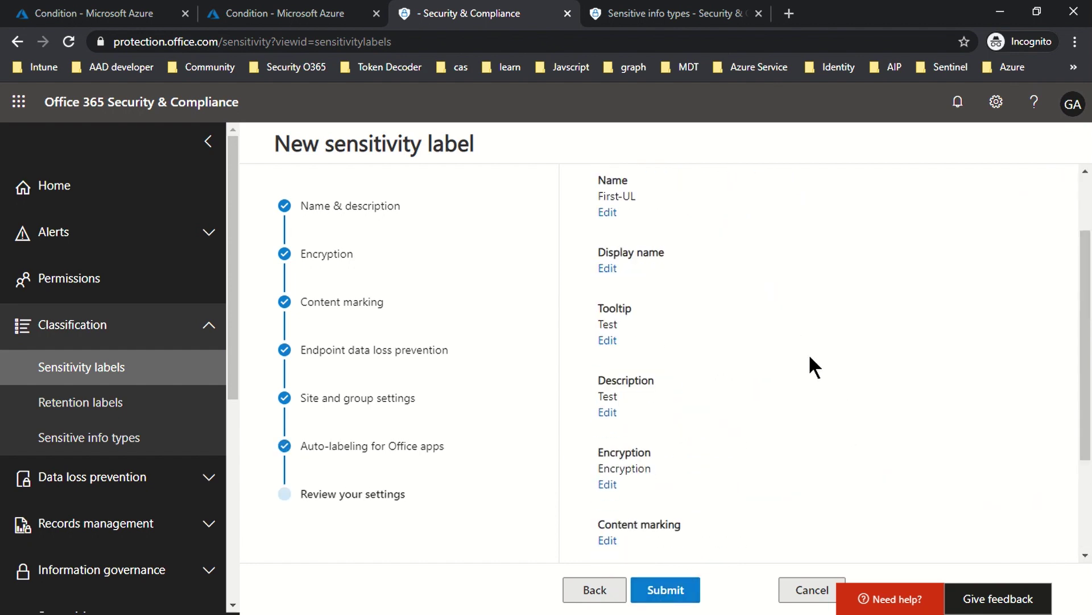
click(671, 598)
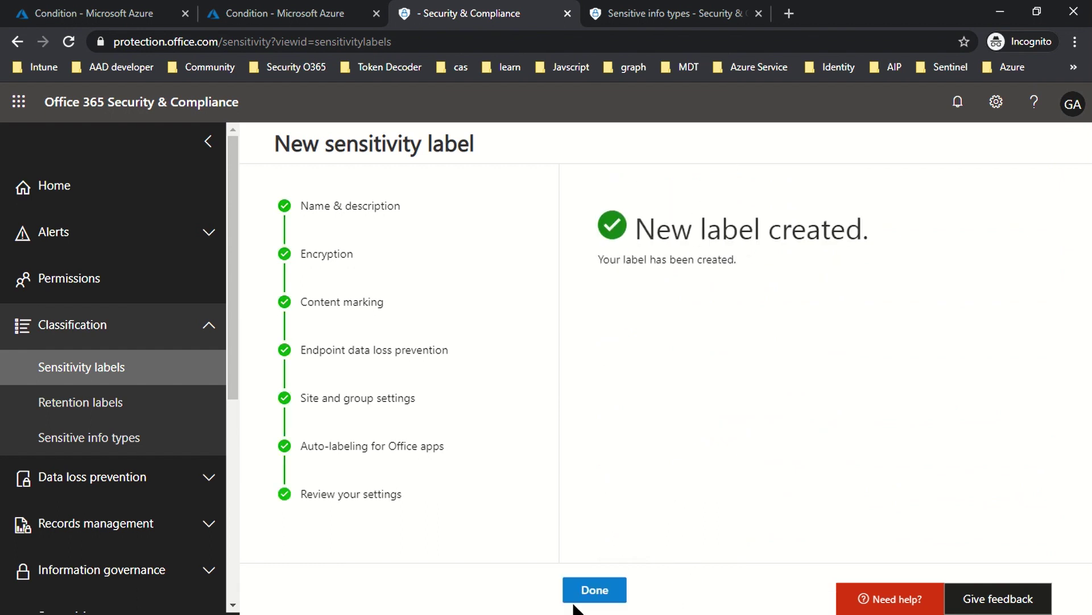
click(592, 589)
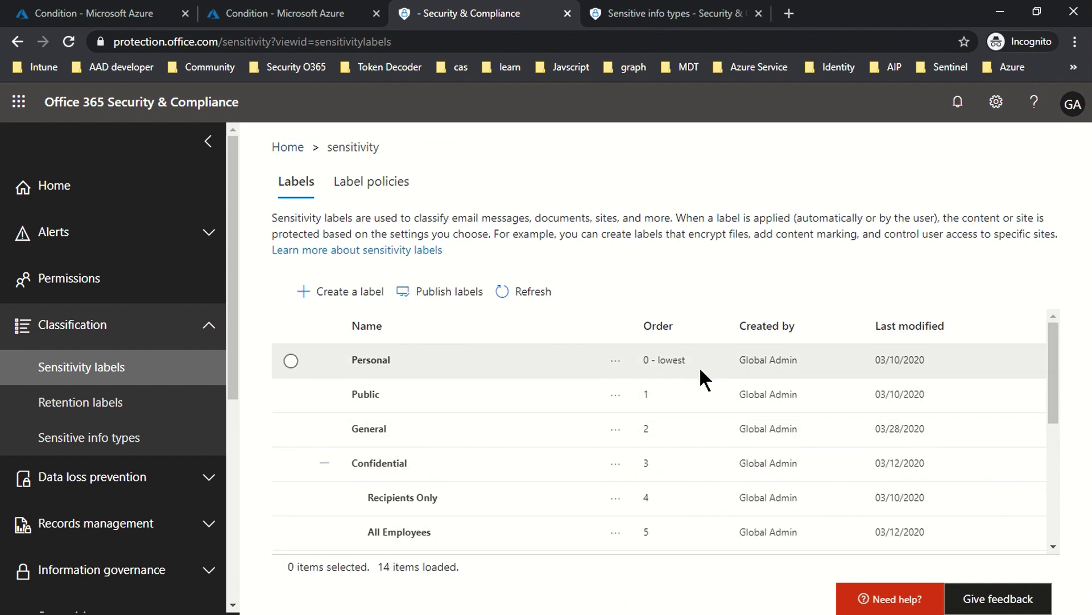
Open the First-UL label from the sensitivity labels list and start a new policy to publish it.
scroll(624, 404, down, 5)
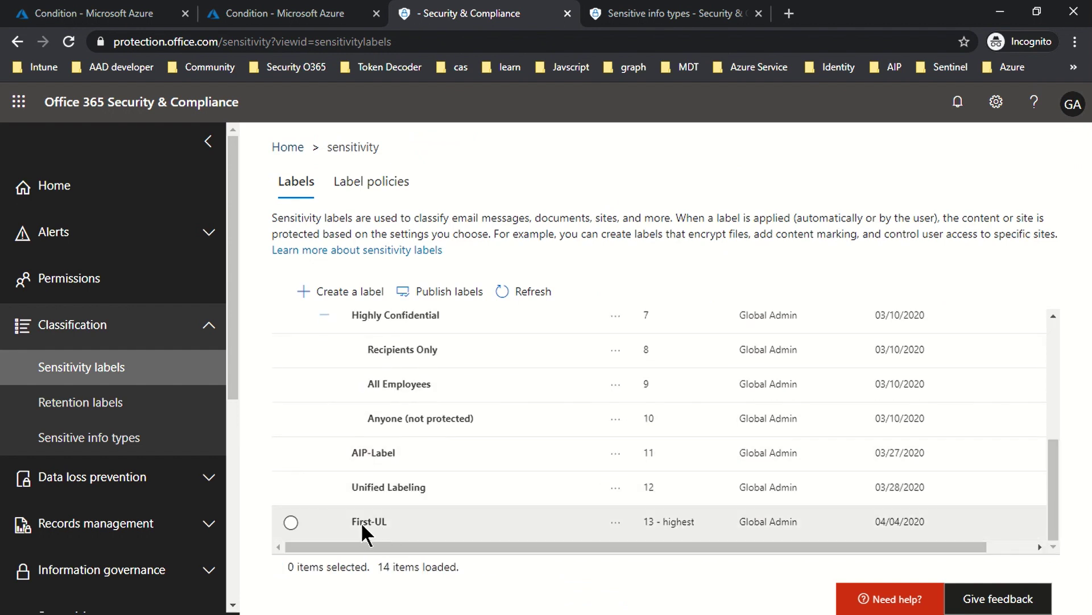
click(369, 523)
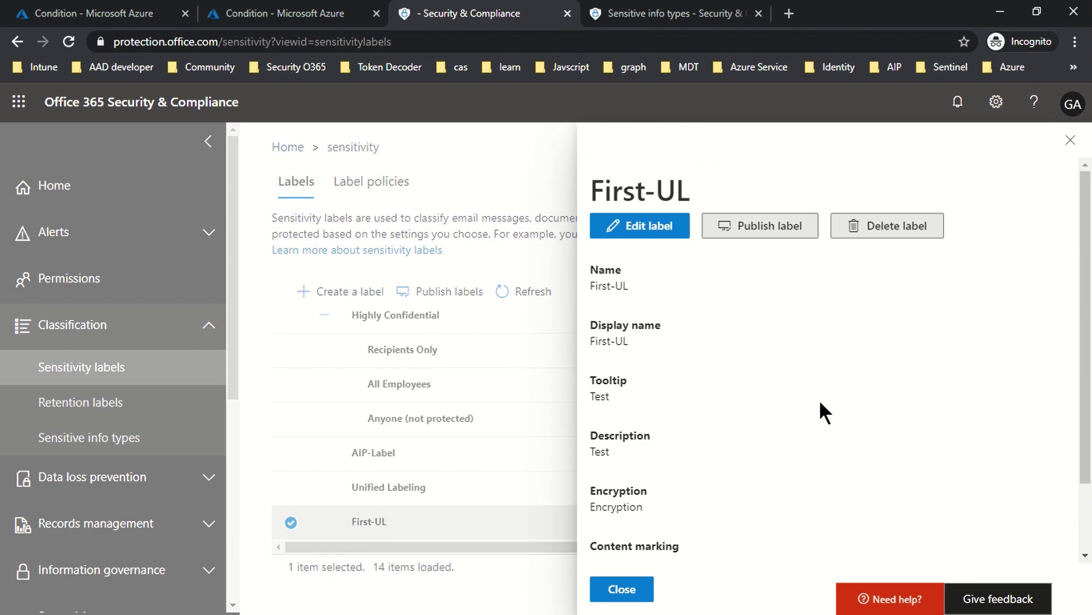
click(744, 235)
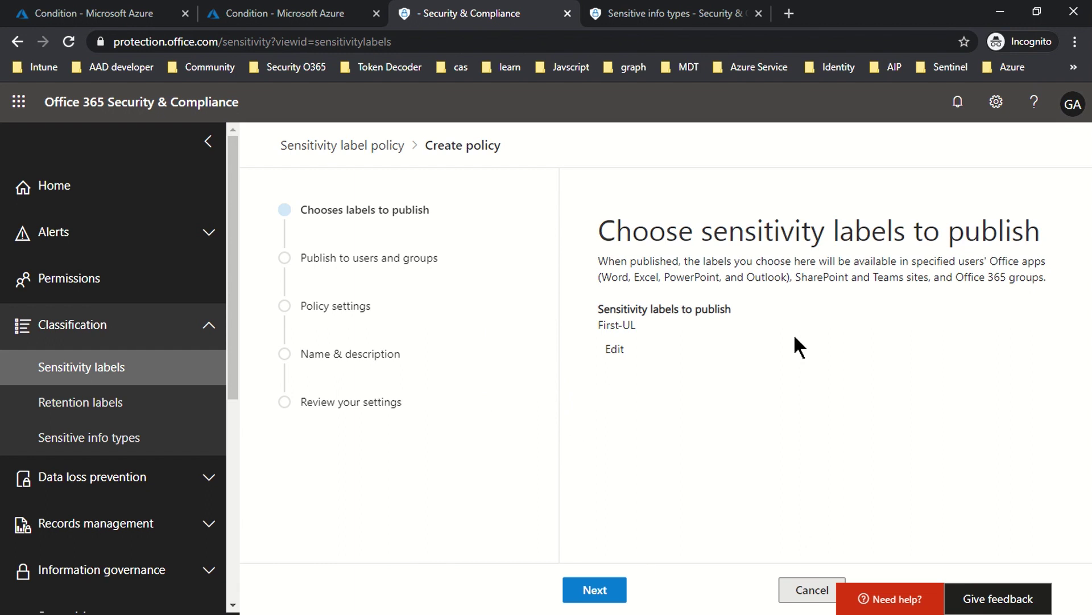
drag(433, 146, 545, 149)
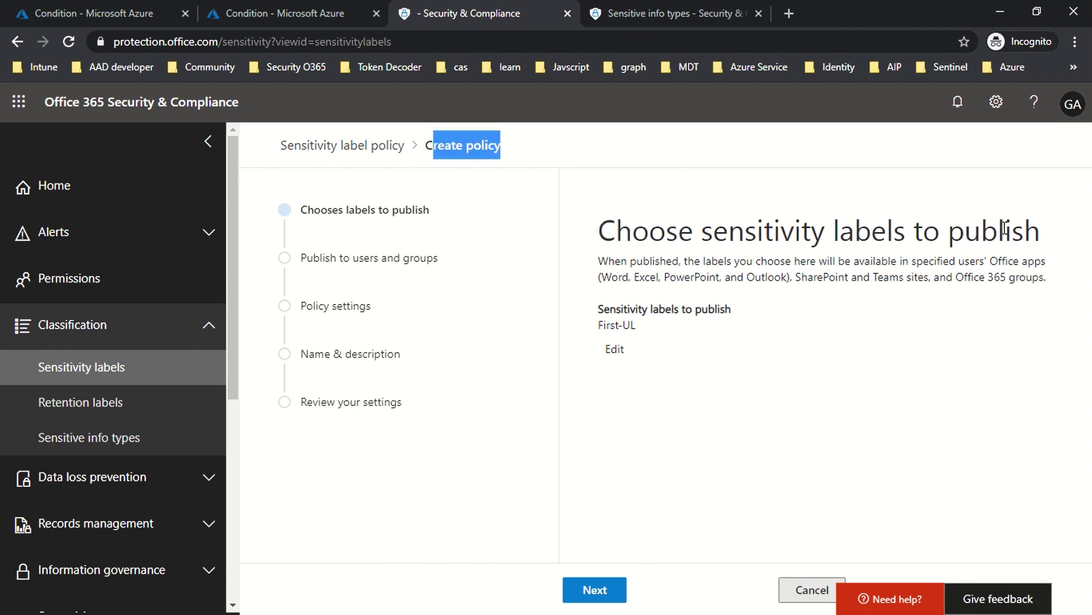